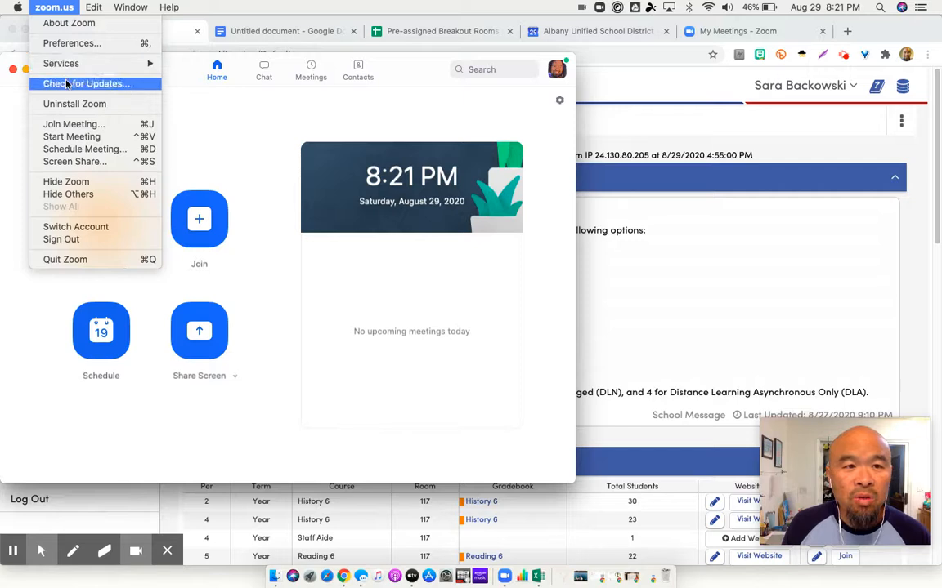
Check Zoom for updates, dismiss the version notice, and close the Zoom window
{"action": "left_click", "coordinate": [69, 84]}
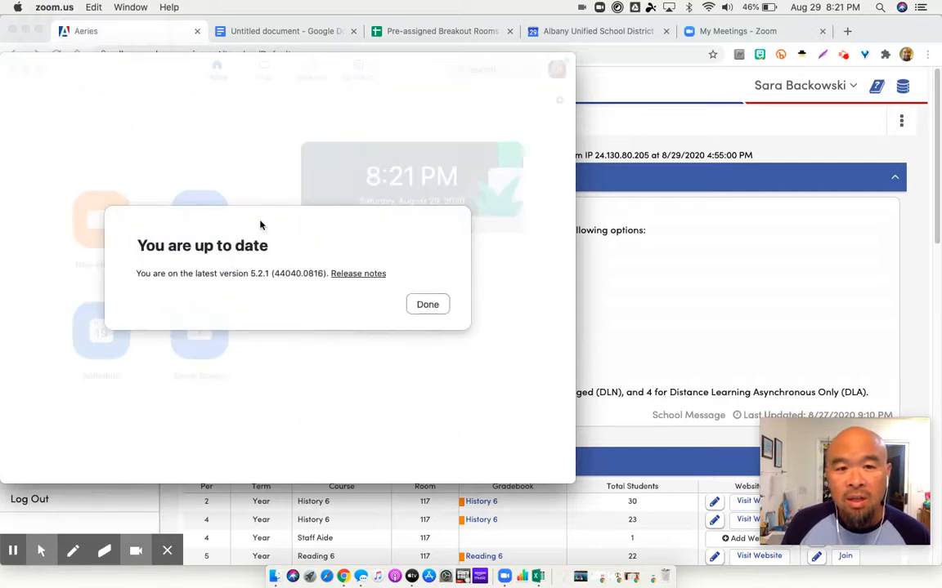
{"action": "left_click", "coordinate": [426, 304]}
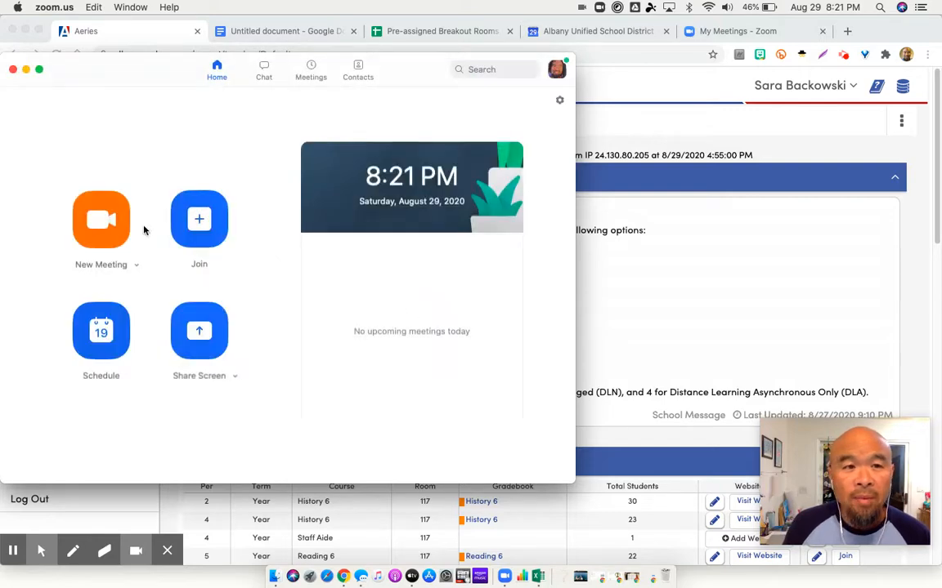
{"action": "left_click", "coordinate": [13, 70]}
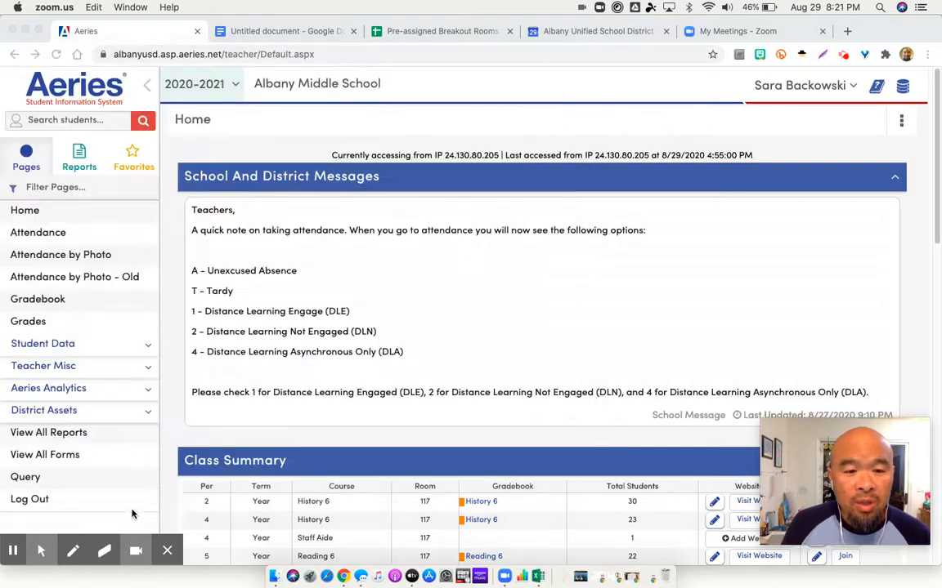
Switch to Chrome and move the My Meetings tab ahead of the Albany Unified School District tab
{"action": "left_click", "coordinate": [386, 529]}
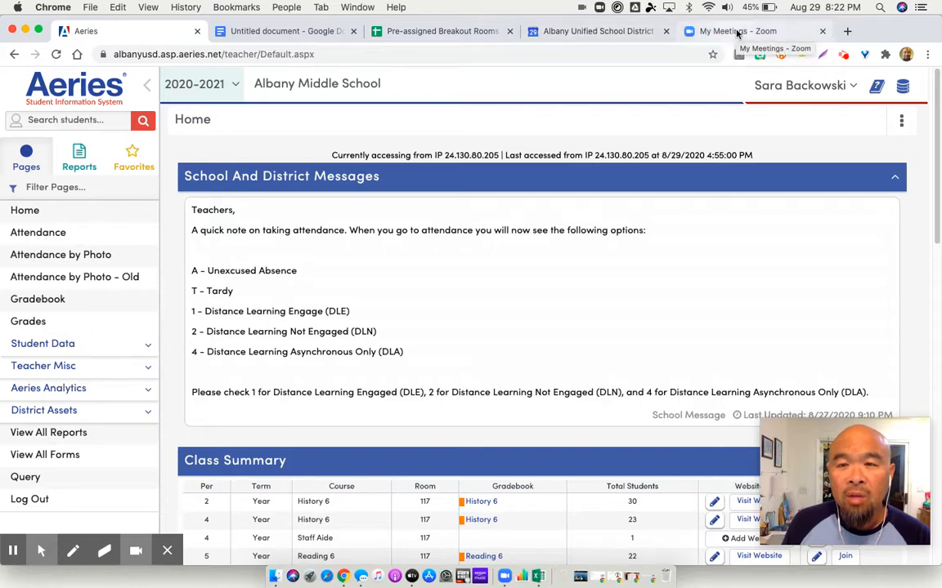
{"action": "left_click_drag", "start_coordinate": [737, 33], "coordinate": [625, 34]}
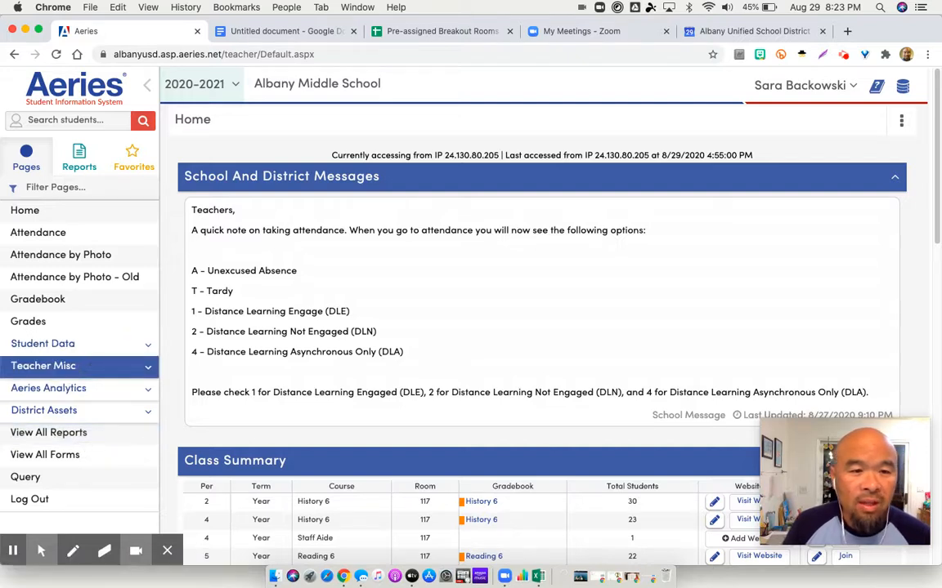
Open the Aeries Send Emails page and search for recipient email addresses by period, using Period 2 - Y
{"action": "left_click", "coordinate": [88, 367]}
{"action": "left_click", "coordinate": [73, 389]}
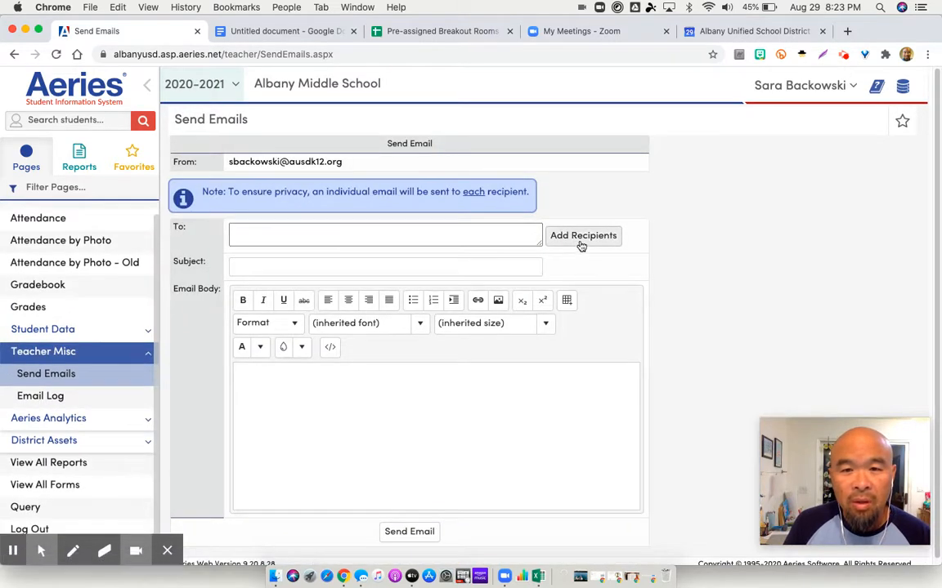
{"action": "left_click", "coordinate": [581, 236]}
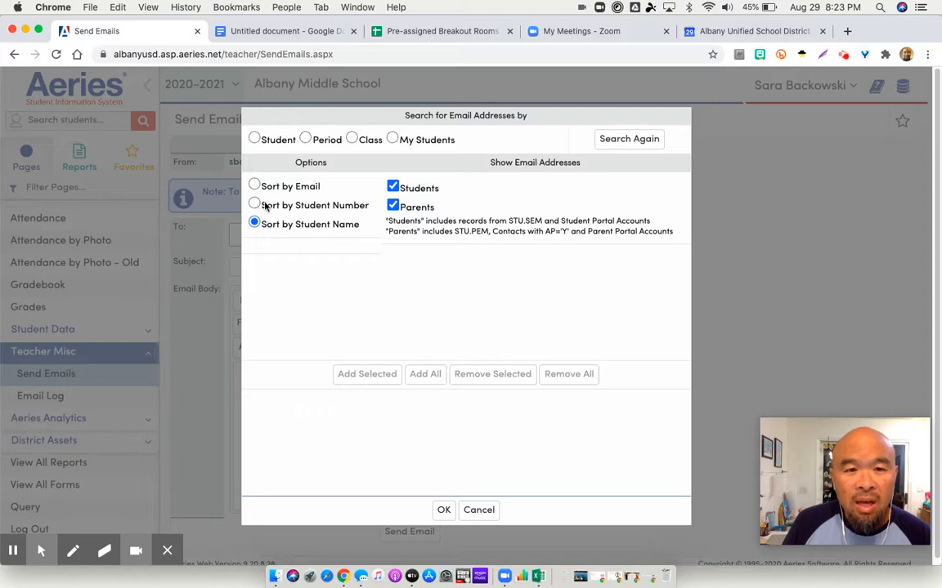
{"action": "left_click", "coordinate": [306, 140]}
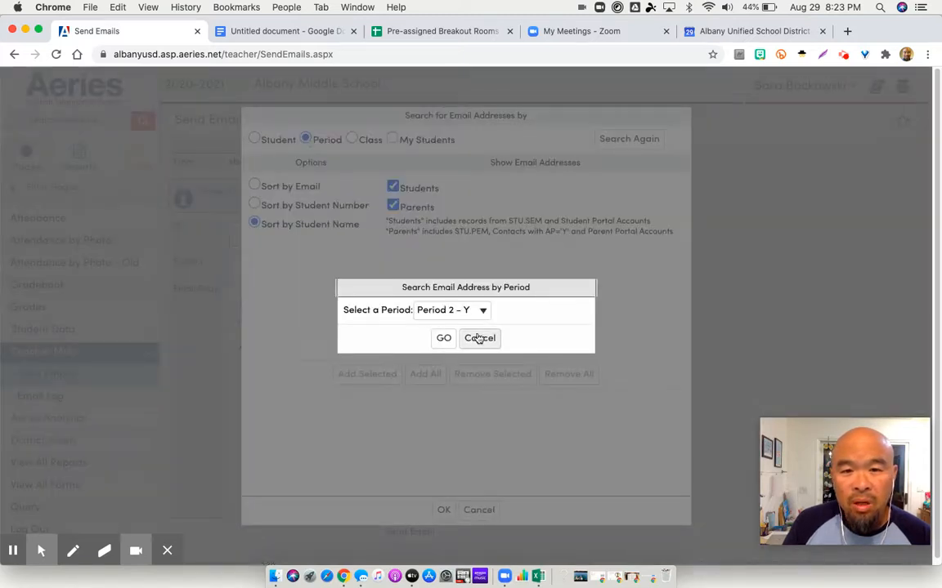
{"action": "left_click", "coordinate": [453, 312]}
{"action": "left_click", "coordinate": [453, 314]}
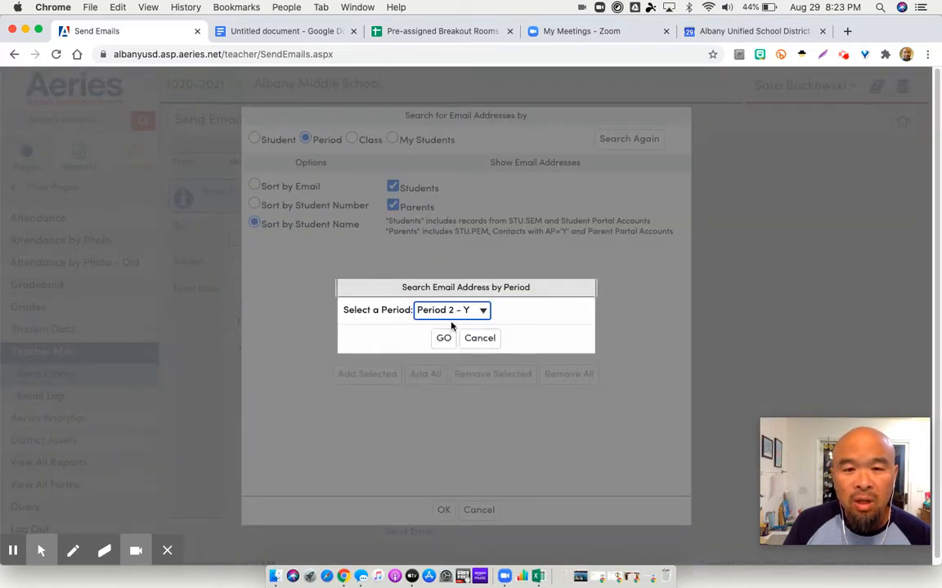
{"action": "left_click", "coordinate": [444, 338]}
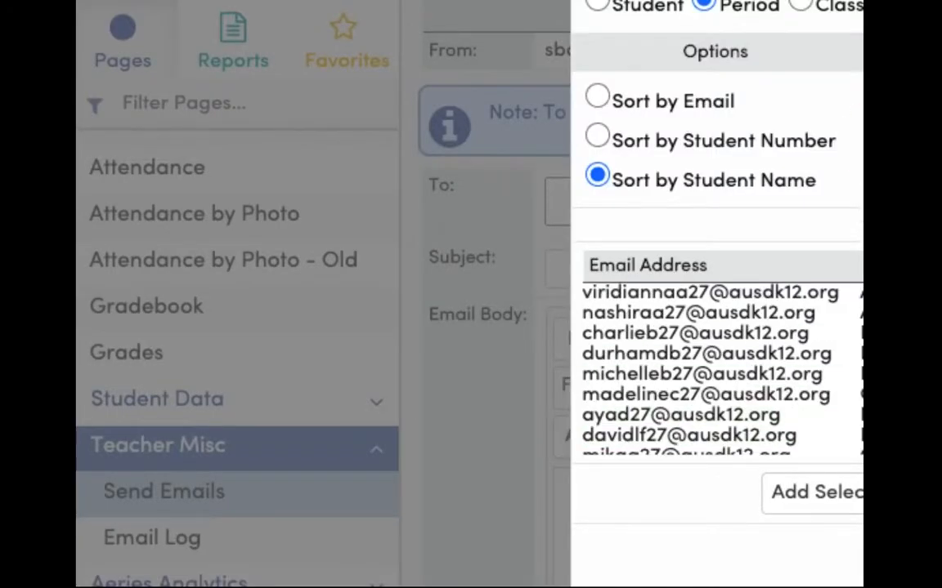
Copy all the email addresses listed for the period and paste them into the untitled Google Docs document
{"action": "scroll", "coordinate": [856, 356], "scroll_direction": "down", "scroll_amount": 1}
{"action": "scroll", "coordinate": [855, 356], "scroll_direction": "down", "scroll_amount": 3}
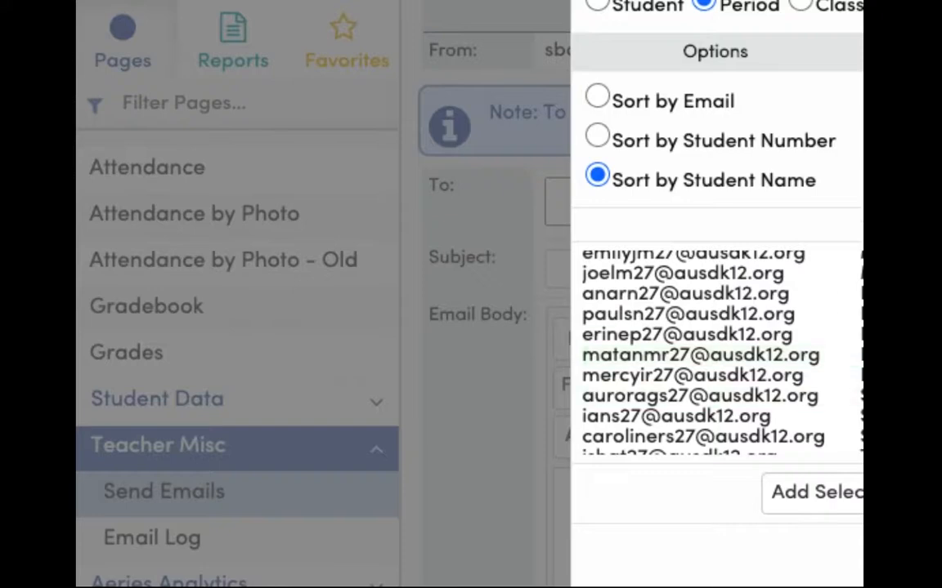
{"action": "scroll", "coordinate": [856, 356], "scroll_direction": "down", "scroll_amount": 2}
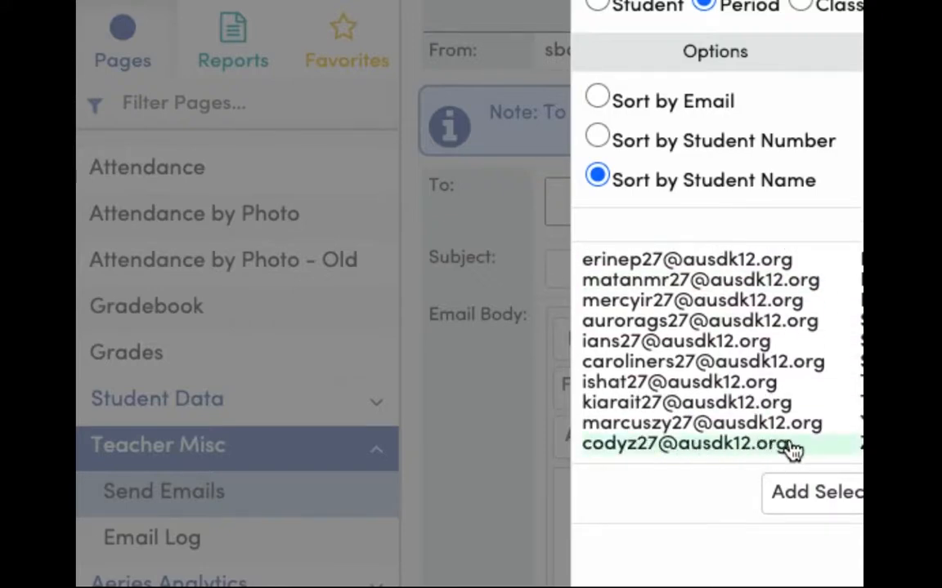
{"action": "left_click_drag", "start_coordinate": [797, 449], "coordinate": [584, 309]}
{"action": "key", "text": "super+c"}
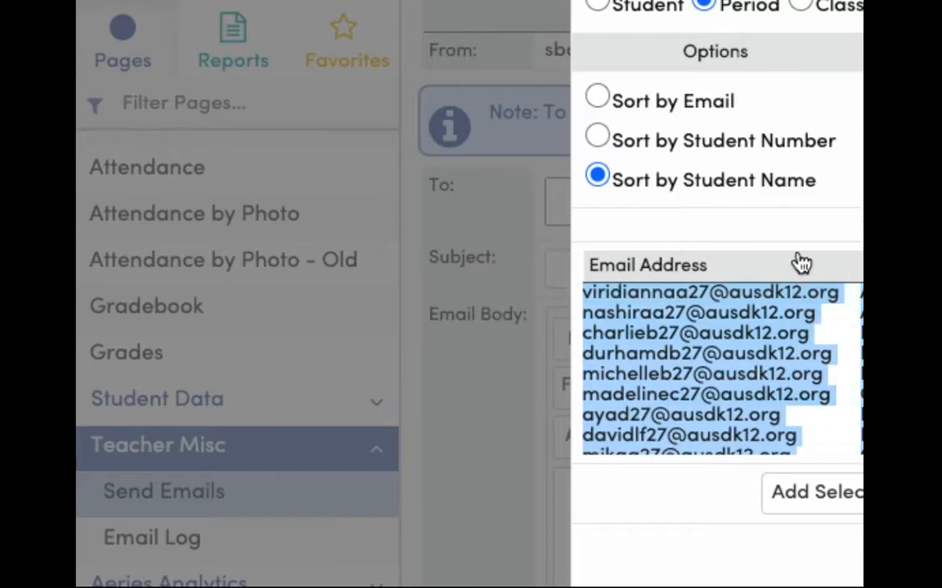
{"action": "left_click", "coordinate": [288, 32]}
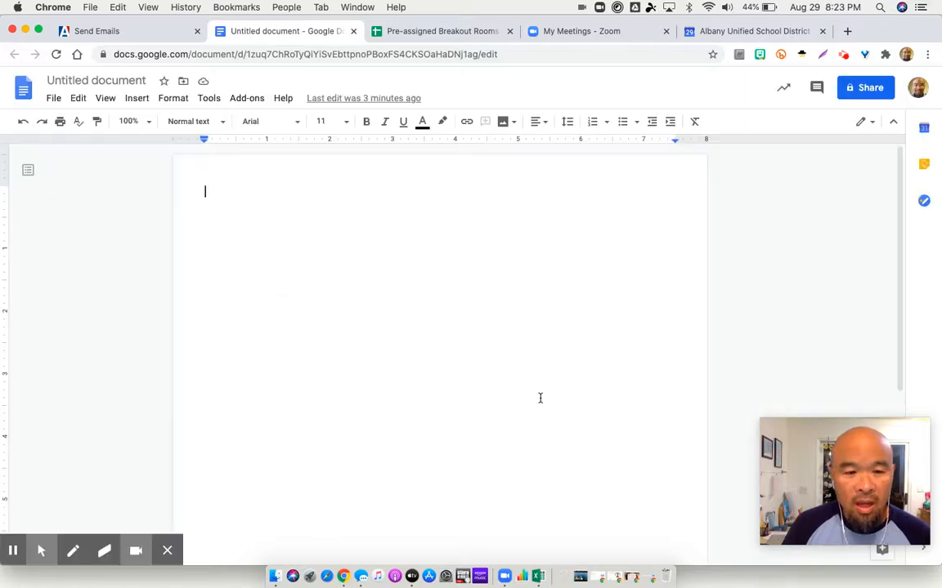
{"action": "mouse_move", "coordinate": [12, 553]}
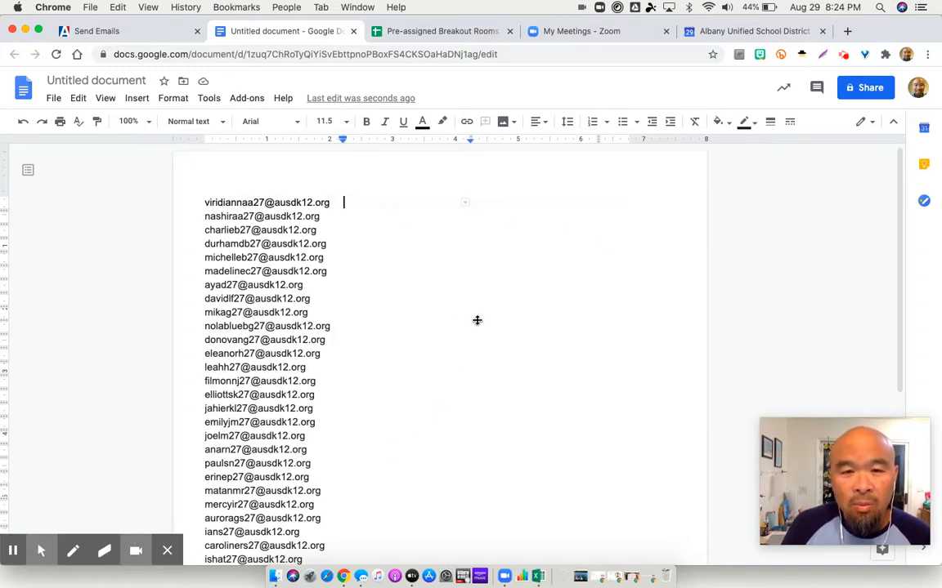
Copy the document's whole email address column into the Pre-assigned Breakout Rooms spreadsheet, starting at cell A4 of the first group's email storage sheet
{"action": "scroll", "coordinate": [402, 353], "scroll_direction": "down", "scroll_amount": 1}
{"action": "scroll", "coordinate": [402, 353], "scroll_direction": "down", "scroll_amount": 5}
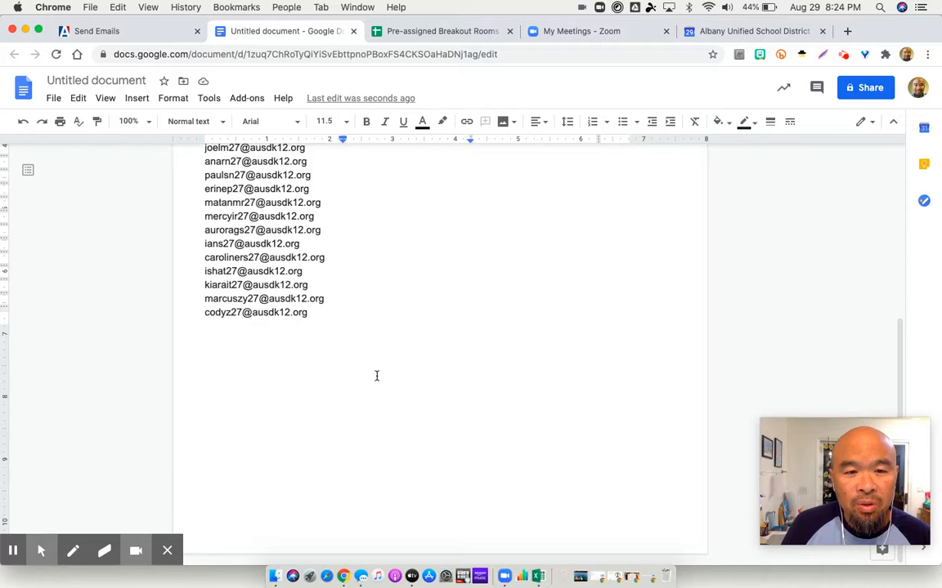
{"action": "left_click", "coordinate": [314, 316]}
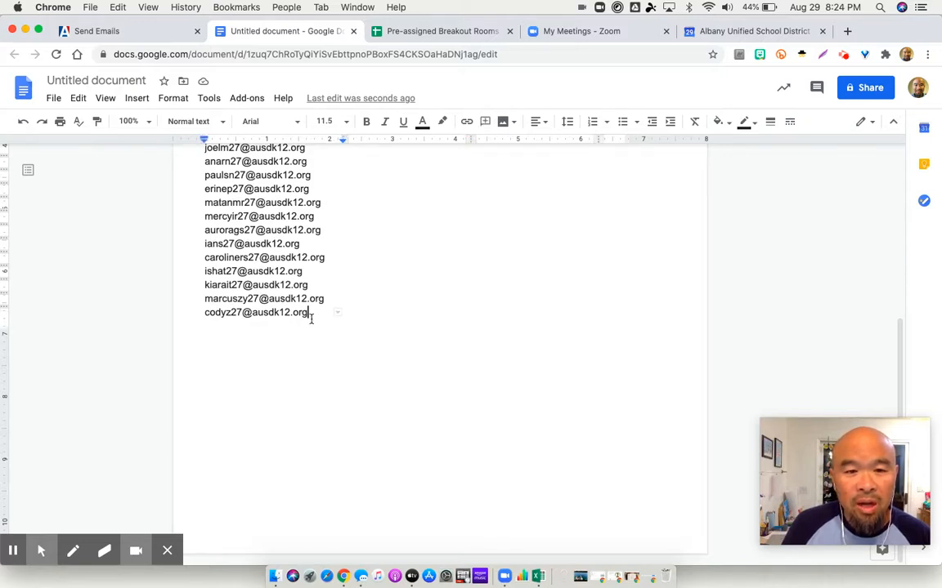
{"action": "left_click_drag", "start_coordinate": [310, 319], "coordinate": [192, 176]}
{"action": "left_click_drag", "start_coordinate": [208, 240], "coordinate": [207, 211]}
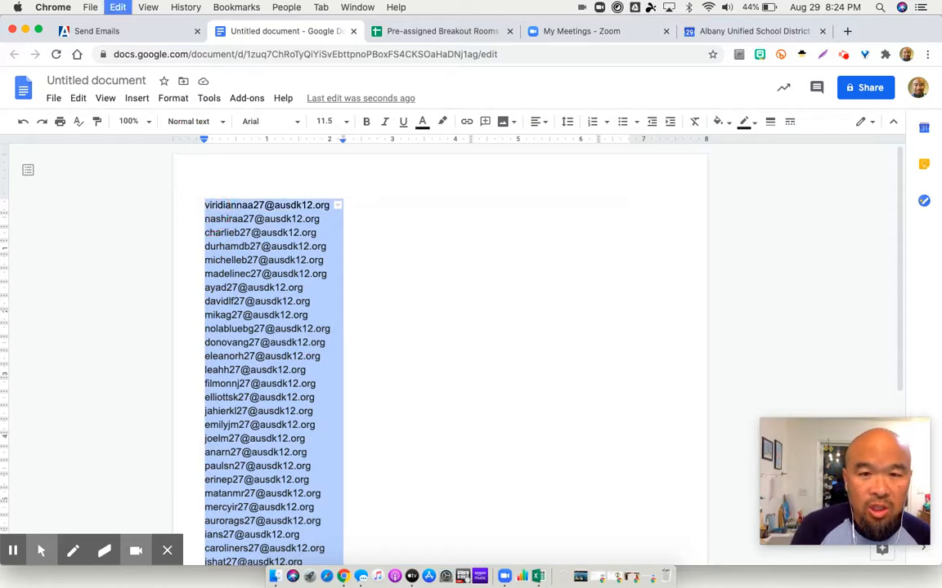
{"action": "left_click", "coordinate": [410, 32]}
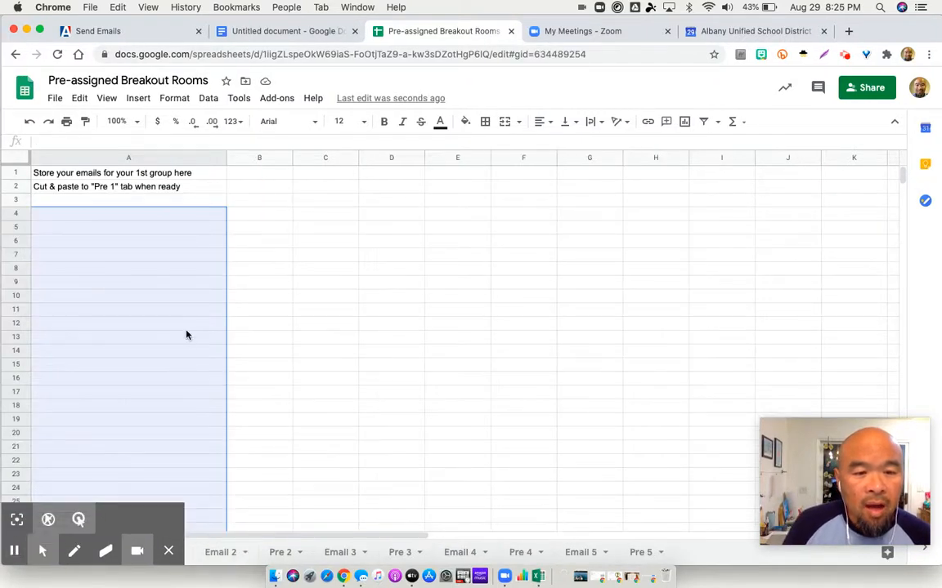
{"action": "left_click", "coordinate": [163, 219]}
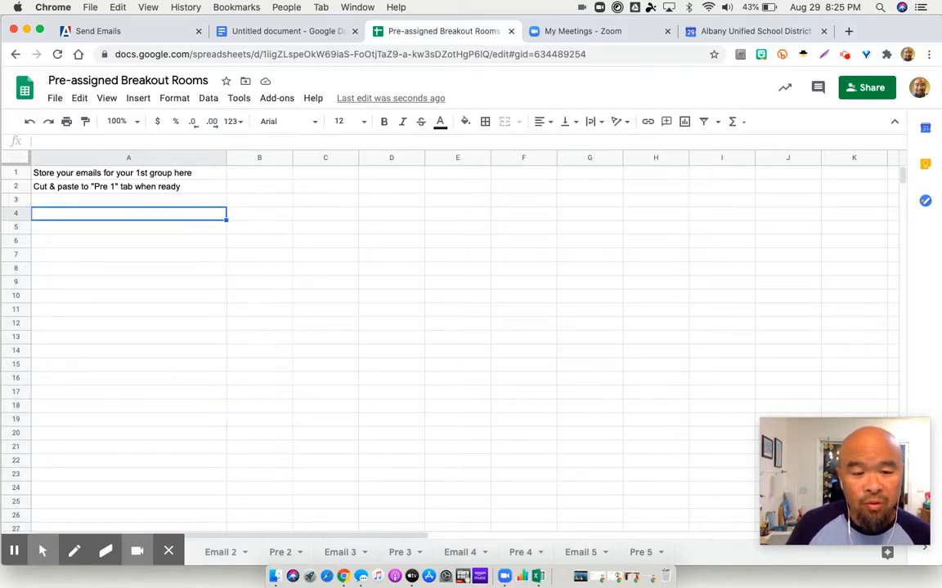
{"action": "key", "text": "super+v"}
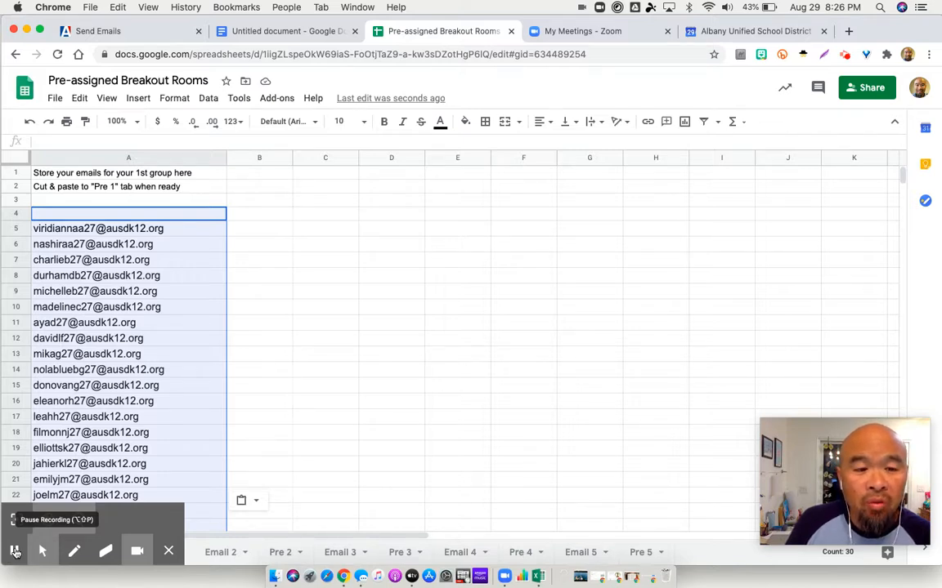
Paste the email address list into column D of the first pre-assign sheet, starting at cell D2
{"action": "left_click", "coordinate": [15, 553]}
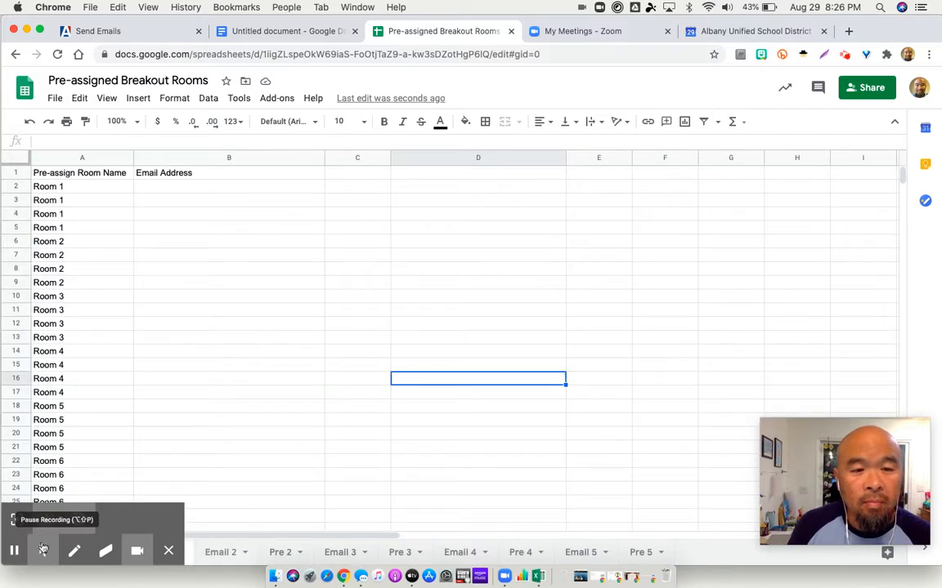
{"action": "left_click", "coordinate": [418, 189]}
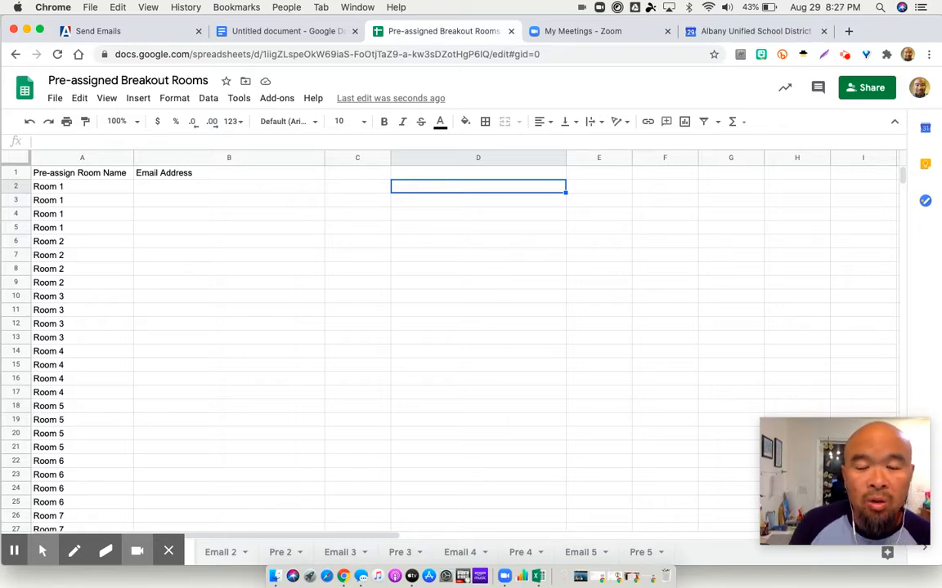
{"action": "key", "text": "super+v"}
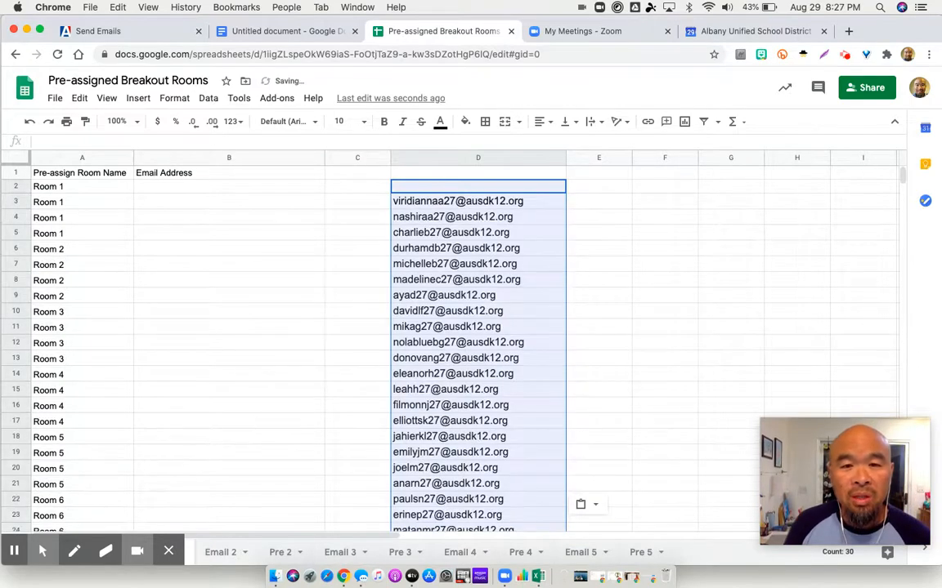
Move the first student's email address from D3 to the first Room 1 row, cell B2
{"action": "left_click", "coordinate": [532, 203]}
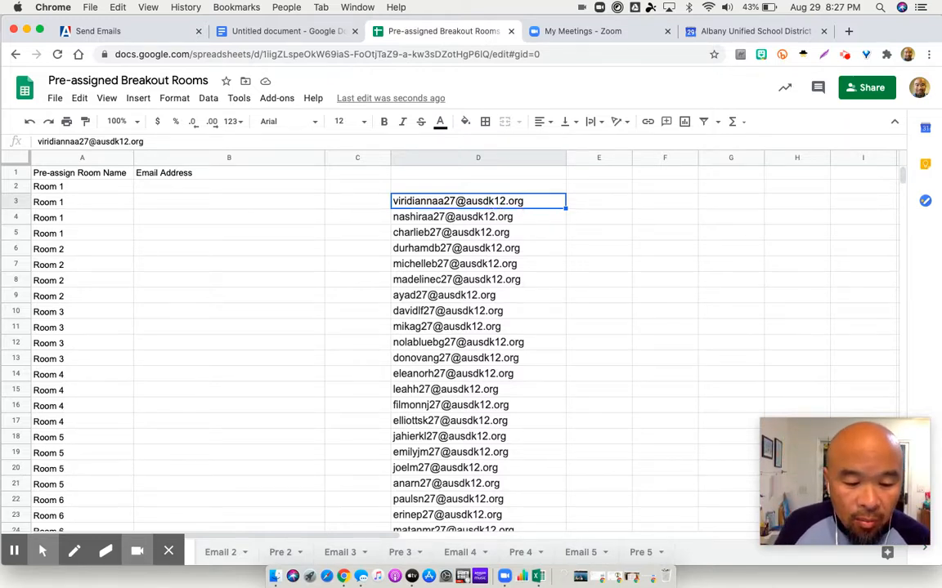
{"action": "key", "text": "super+c"}
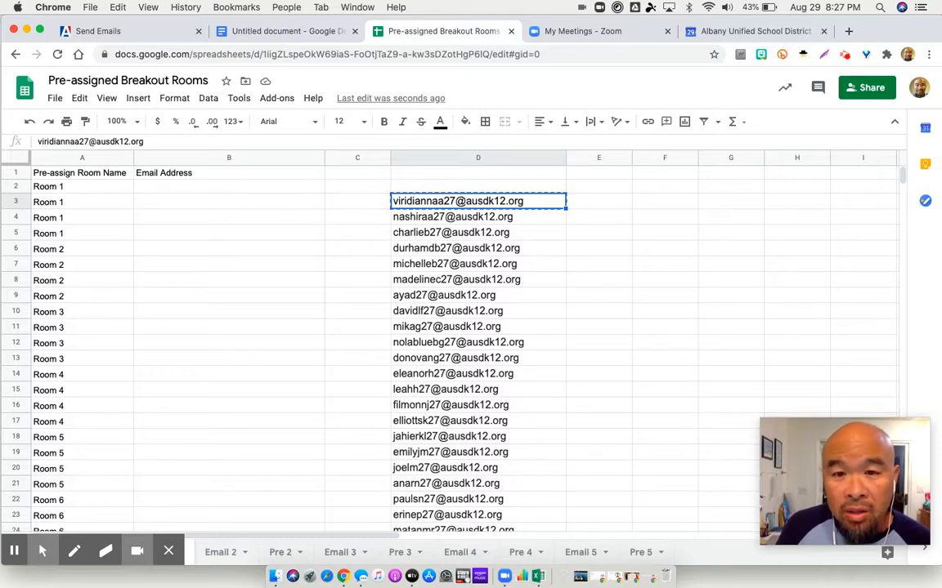
{"action": "left_click", "coordinate": [231, 187]}
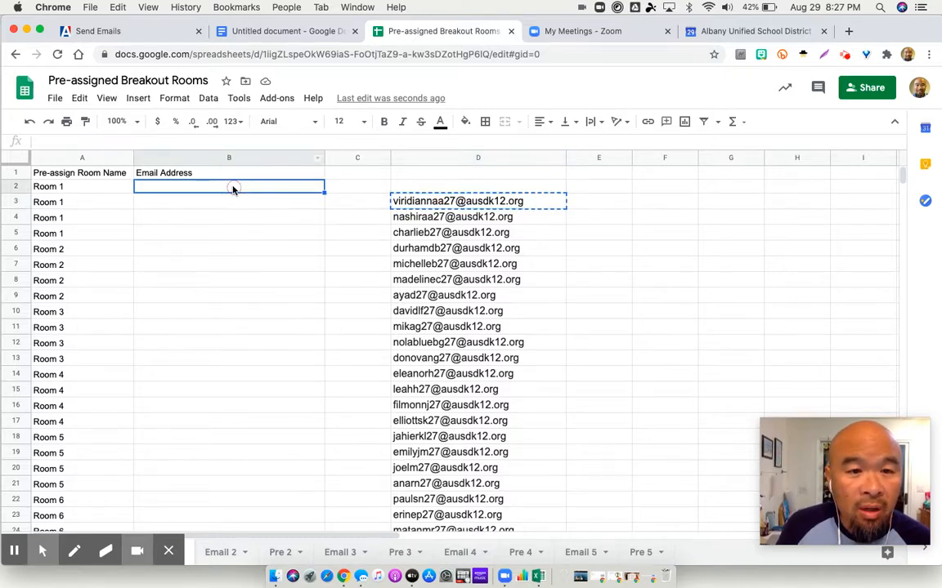
{"action": "key", "text": "super+v"}
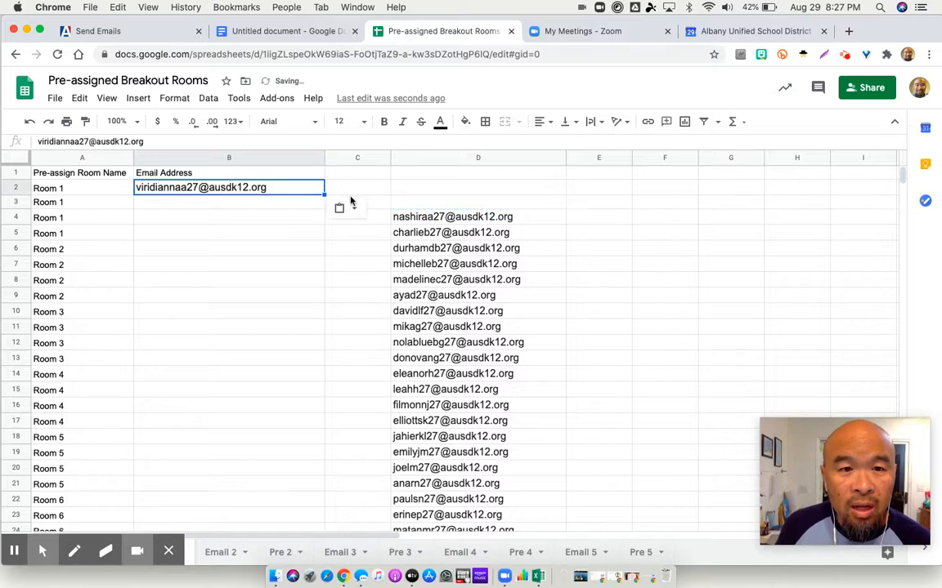
Move the email address in D4 to the second Room 2 row, cell B7
{"action": "left_click", "coordinate": [423, 230]}
{"action": "left_click", "coordinate": [390, 214]}
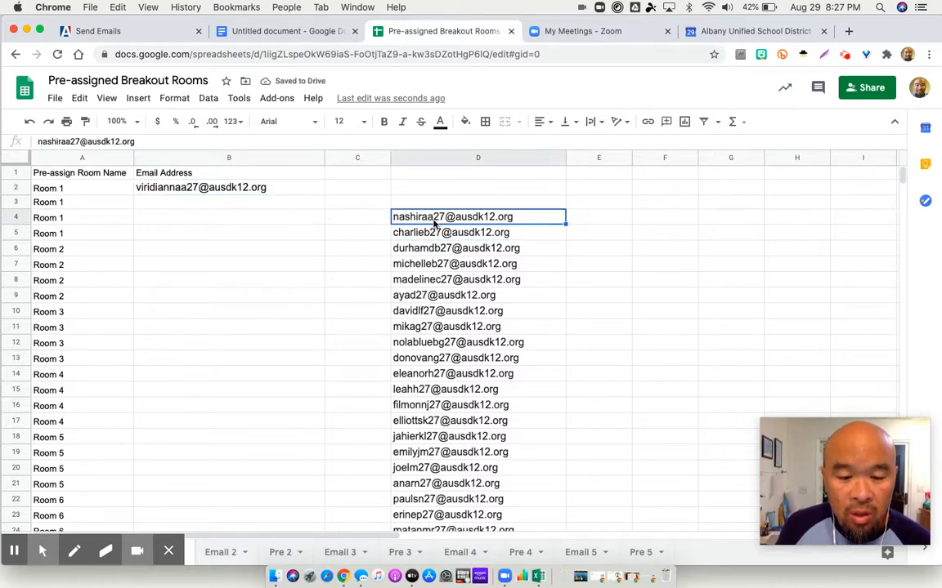
{"action": "key", "text": "super+x"}
{"action": "left_click", "coordinate": [223, 263]}
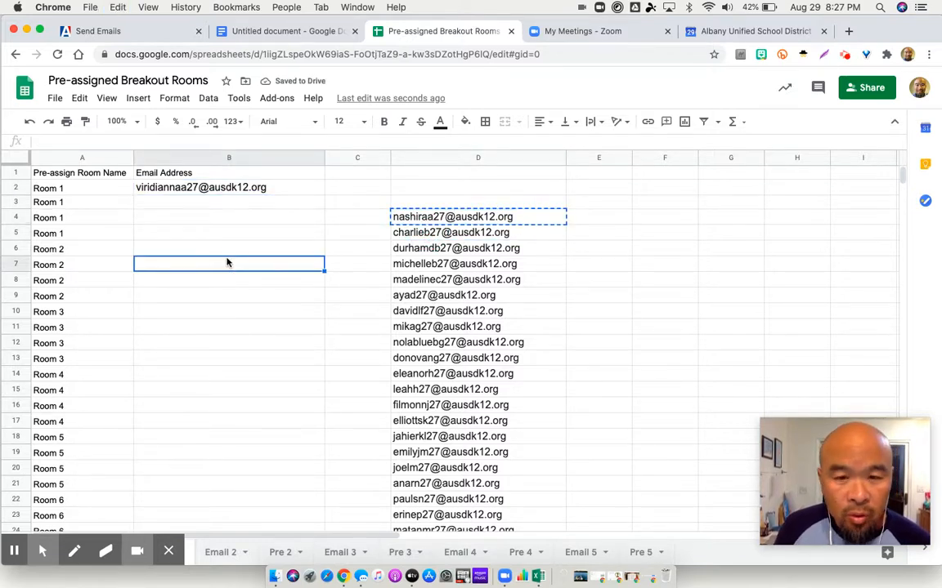
{"action": "key", "text": "super+v"}
Move the email address in D5 to the second Room 1 row, cell B3
{"action": "left_click", "coordinate": [425, 232]}
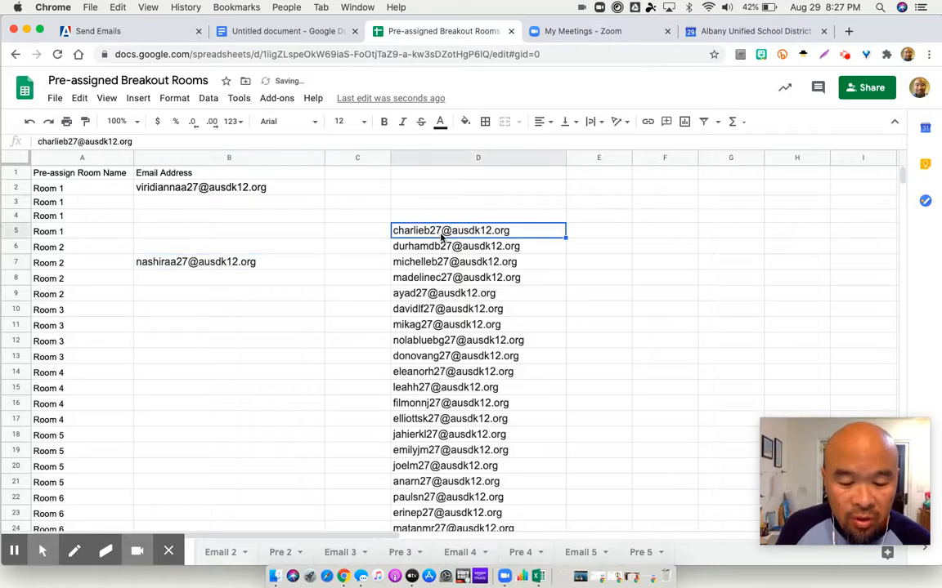
{"action": "key", "text": "super+x"}
{"action": "left_click", "coordinate": [232, 202]}
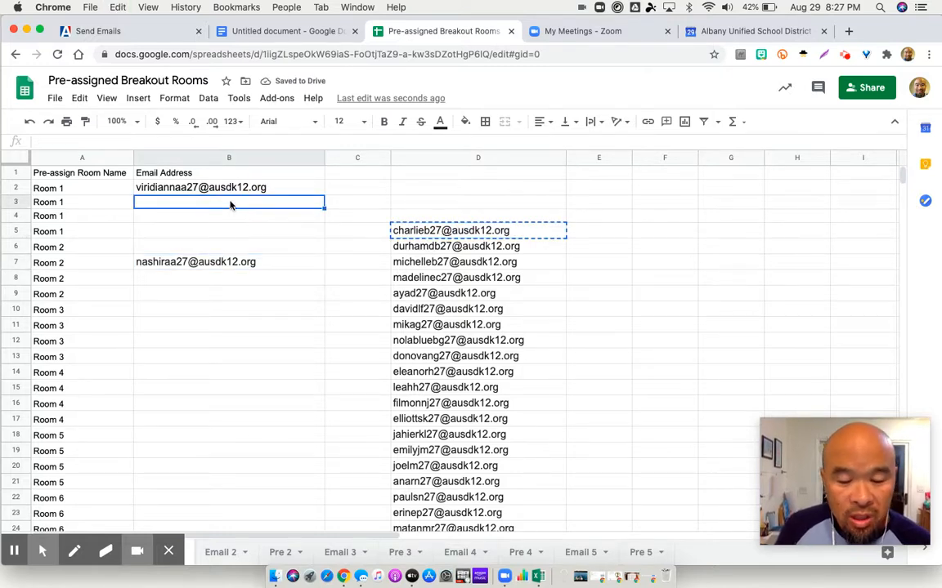
{"action": "key", "text": "super+v"}
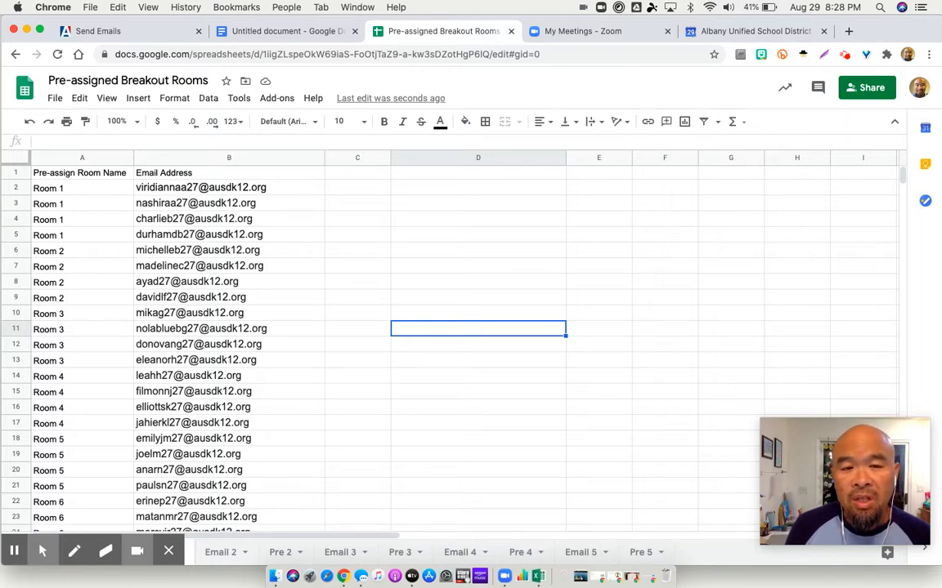
Select the four Room 1 entries, A2:A5, in the Pre-assign Room Name column
{"action": "left_click", "coordinate": [55, 188]}
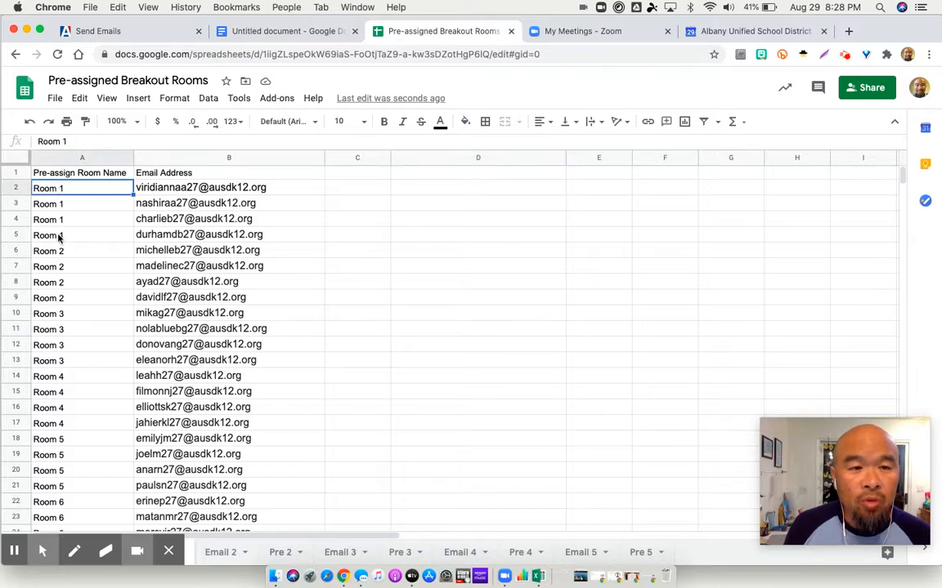
{"action": "left_click_drag", "start_coordinate": [59, 235], "coordinate": [65, 192]}
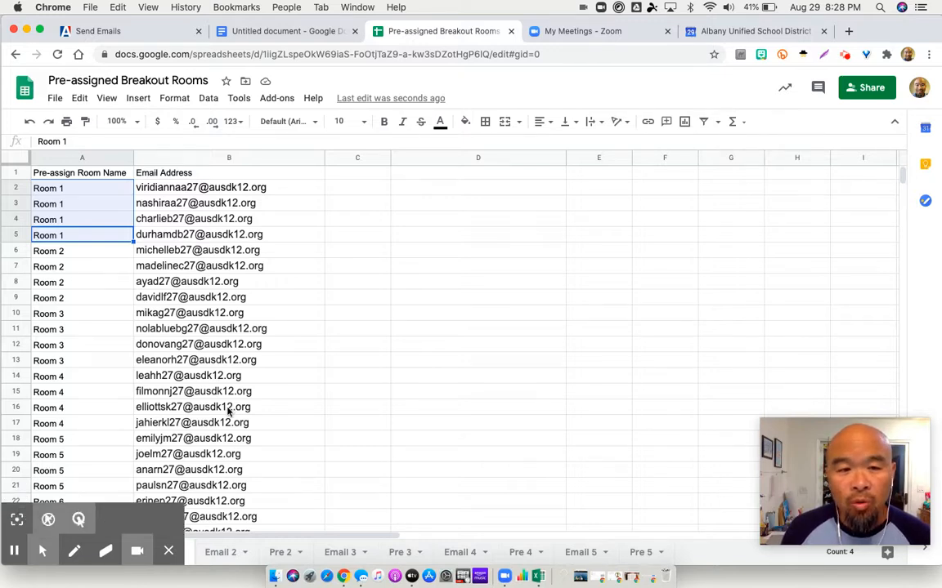
Download the current sheet as comma-separated values to the Desktop under the name Period 1 Breakout CSV
{"action": "left_click", "coordinate": [75, 99]}
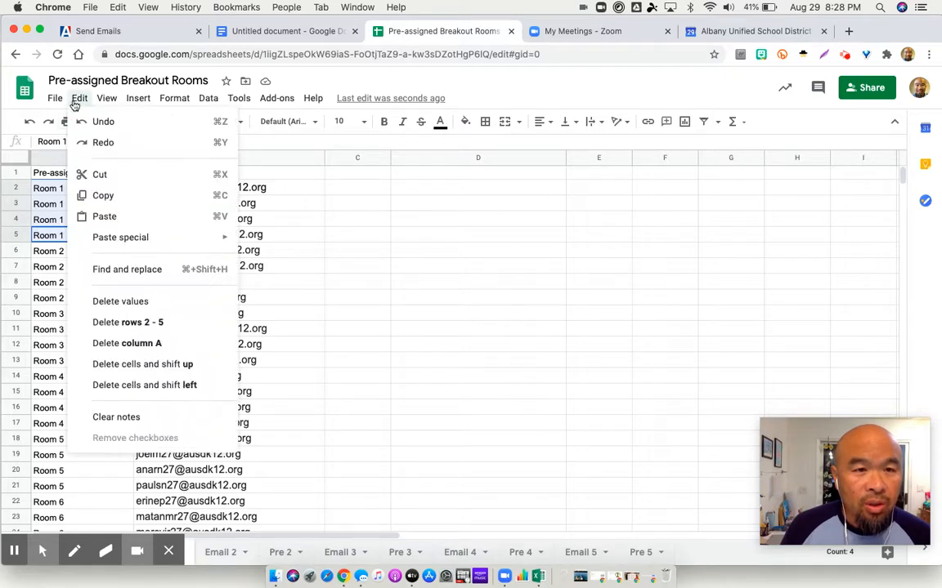
{"action": "left_click", "coordinate": [55, 99]}
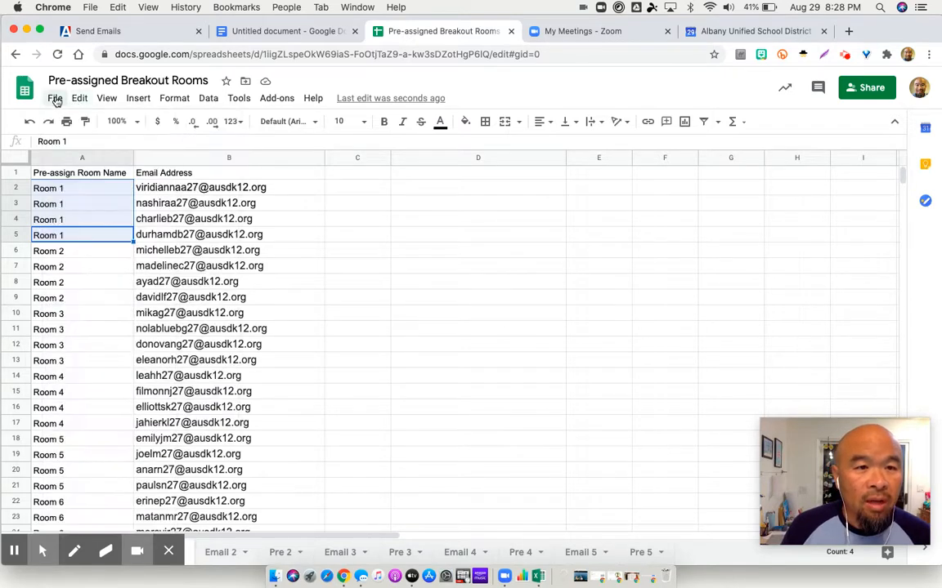
{"action": "left_click", "coordinate": [55, 99]}
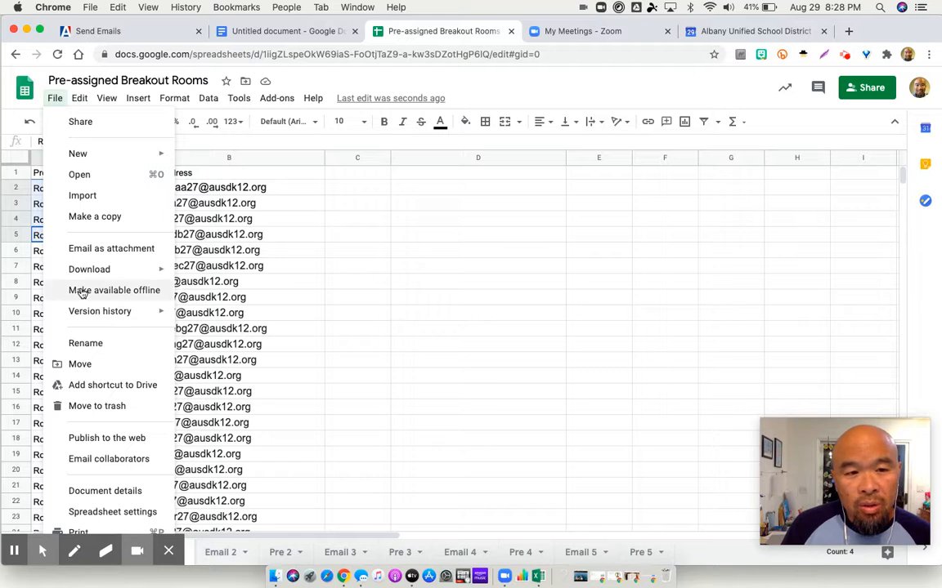
{"action": "mouse_move", "coordinate": [94, 271]}
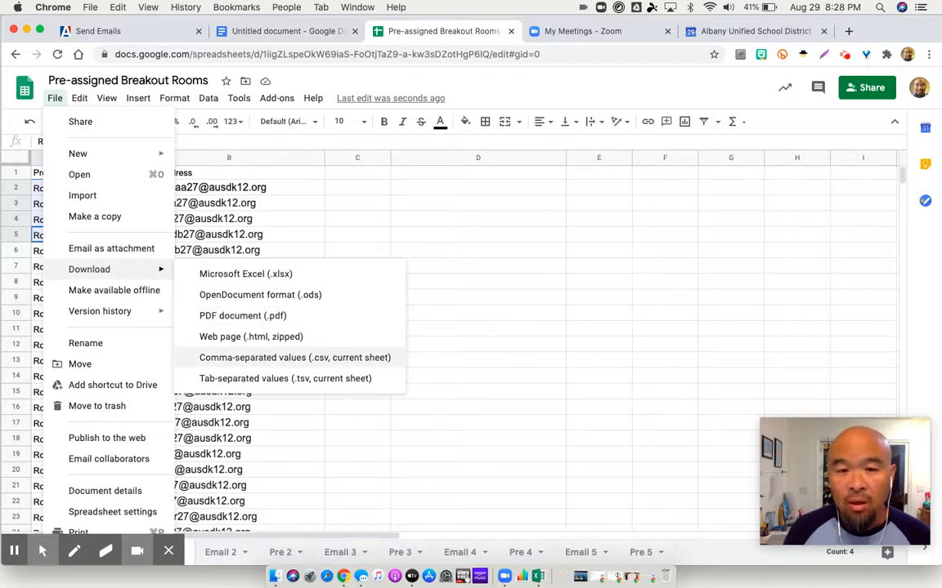
{"action": "left_click", "coordinate": [258, 357]}
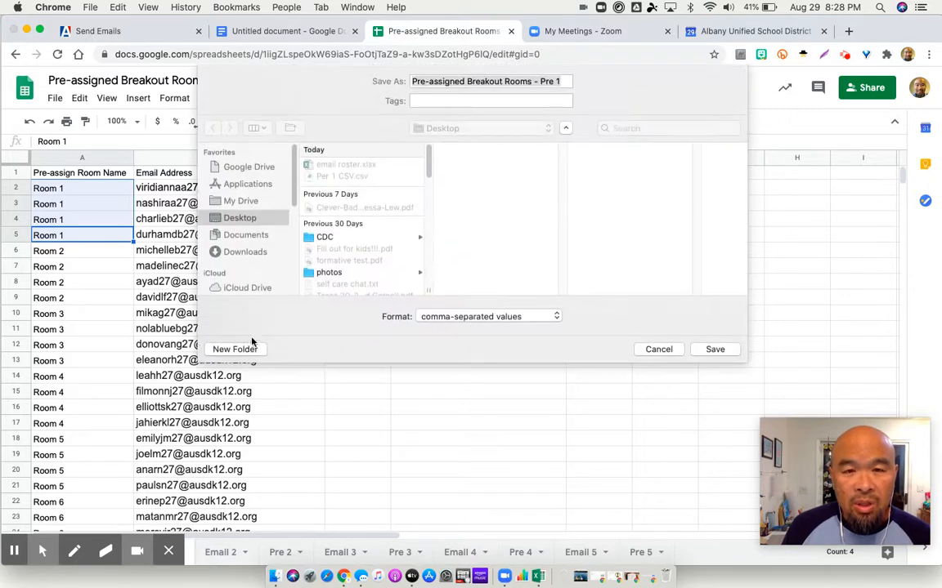
{"action": "type", "text": "Period 1"}
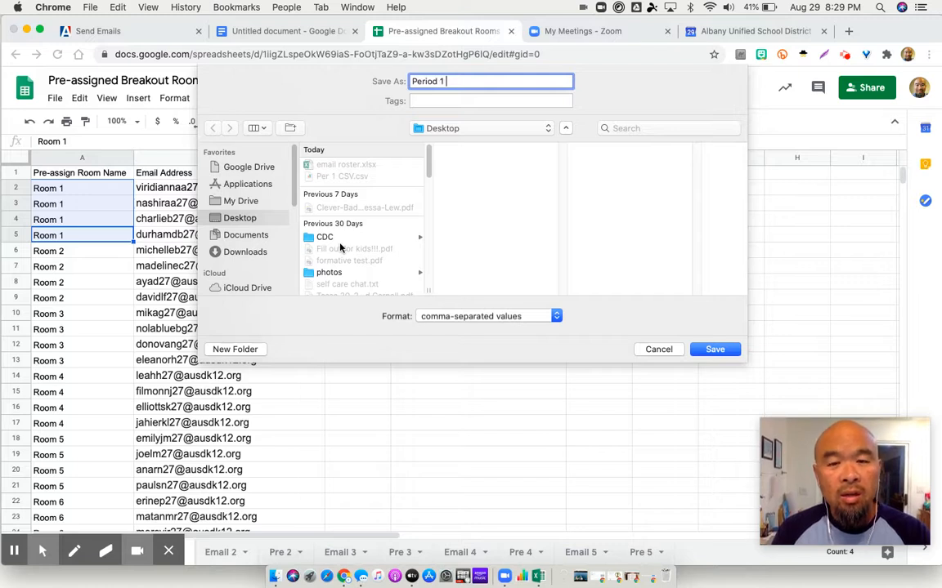
{"action": "type", "text": " Breakout"}
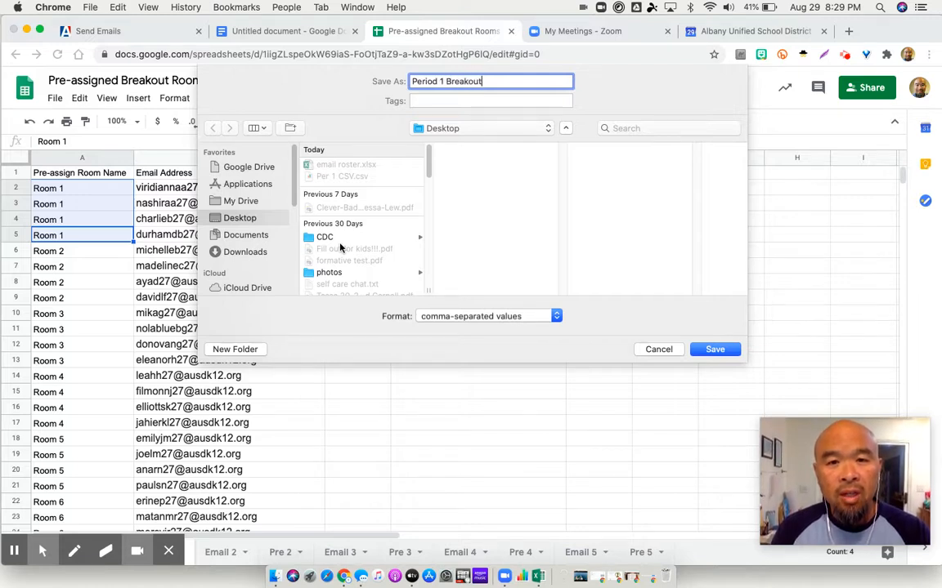
{"action": "type", "text": " CS"}
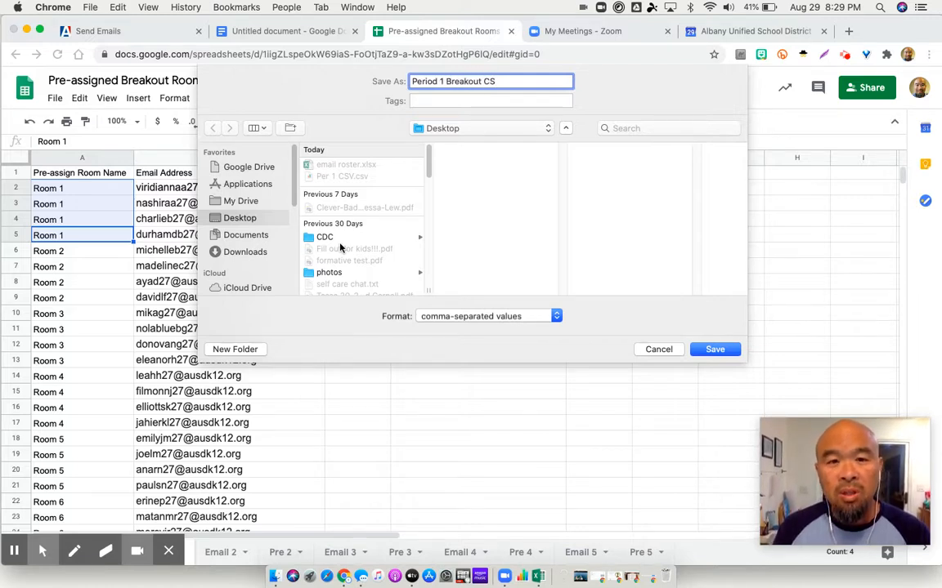
{"action": "type", "text": "V"}
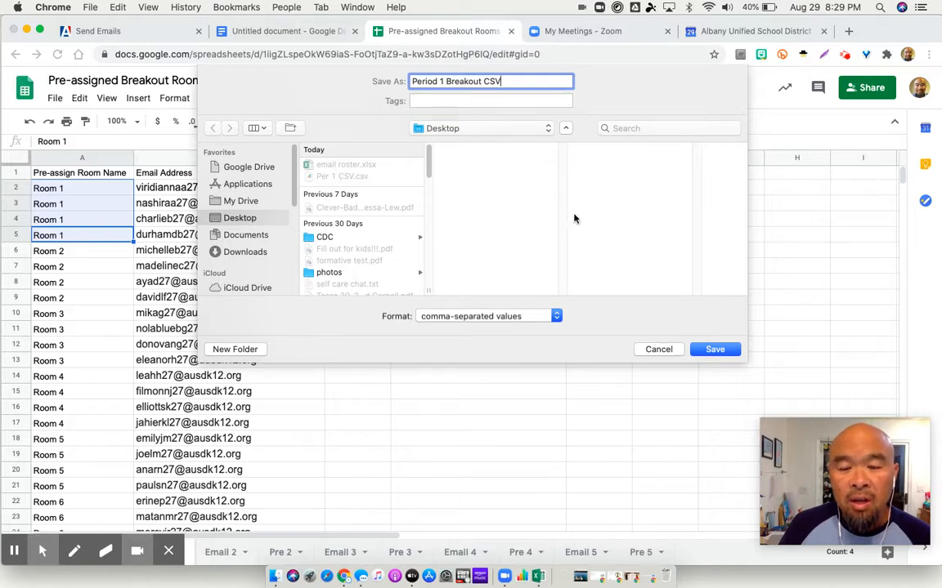
{"action": "left_click", "coordinate": [716, 349]}
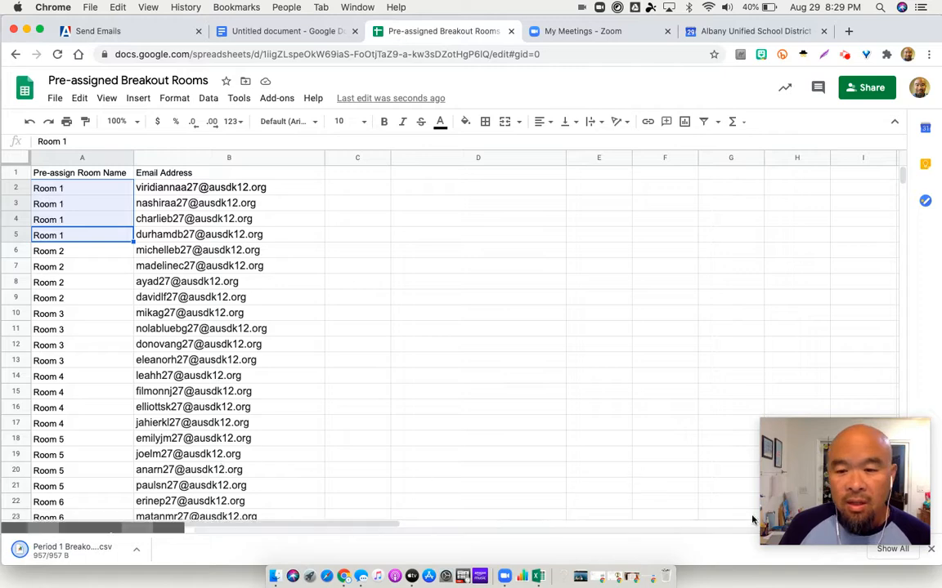
{"action": "left_click", "coordinate": [933, 555]}
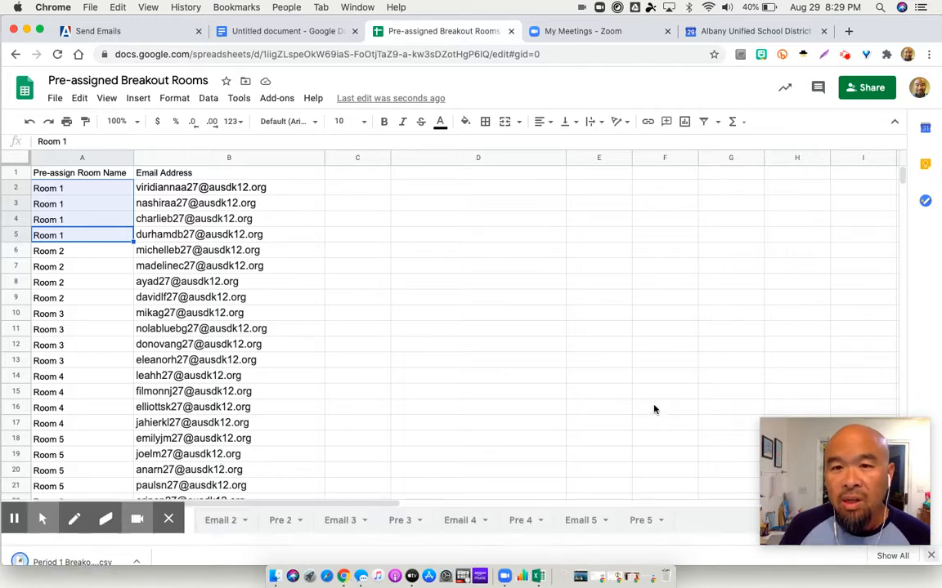
Switch to the Zoom meetings page and open the recurring 5-Math 2 meeting for editing
{"action": "left_click", "coordinate": [603, 36]}
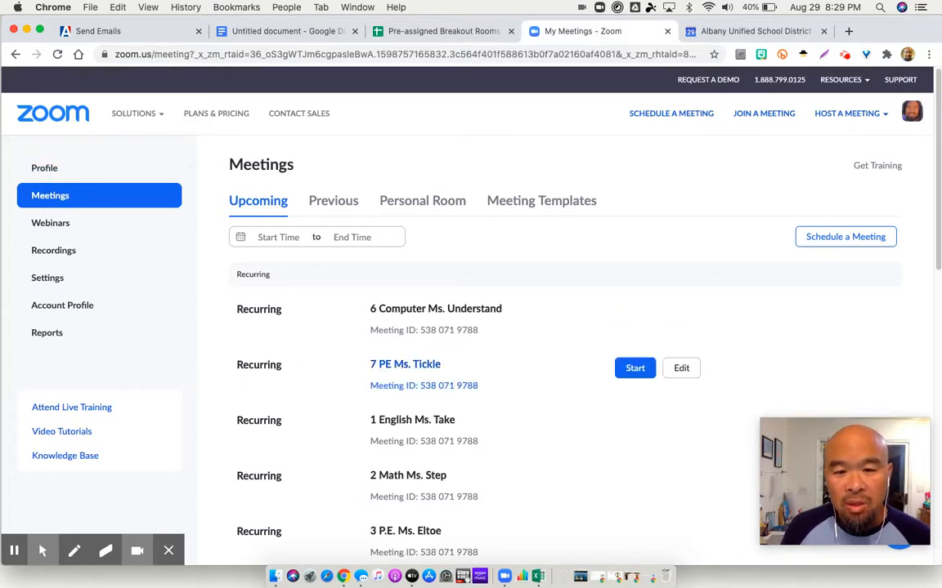
{"action": "scroll", "coordinate": [523, 376], "scroll_direction": "down", "scroll_amount": 5}
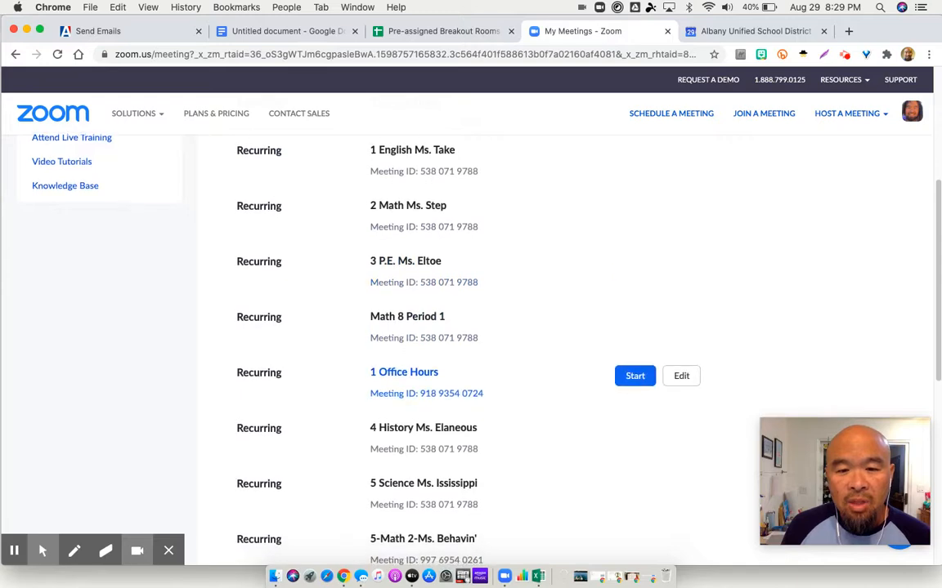
{"action": "scroll", "coordinate": [366, 391], "scroll_direction": "up", "scroll_amount": 5}
{"action": "scroll", "coordinate": [365, 390], "scroll_direction": "down", "scroll_amount": 4}
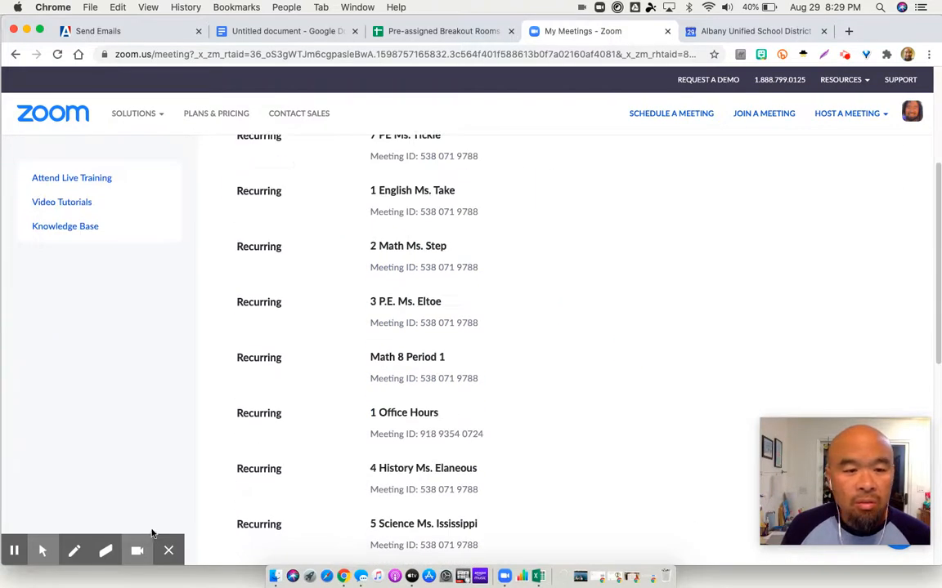
{"action": "scroll", "coordinate": [199, 511], "scroll_direction": "up", "scroll_amount": 4}
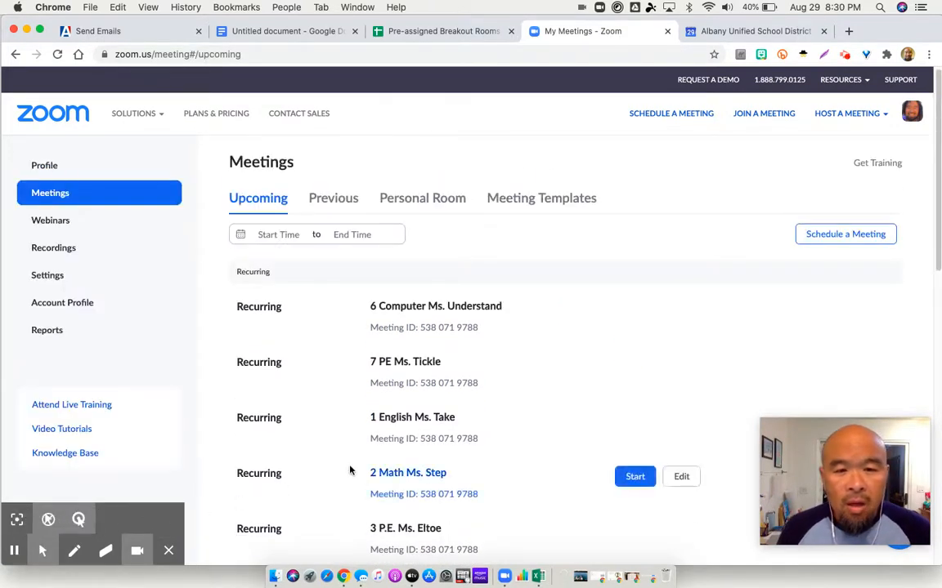
{"action": "scroll", "coordinate": [349, 471], "scroll_direction": "down", "scroll_amount": 5}
{"action": "scroll", "coordinate": [357, 457], "scroll_direction": "down", "scroll_amount": 1}
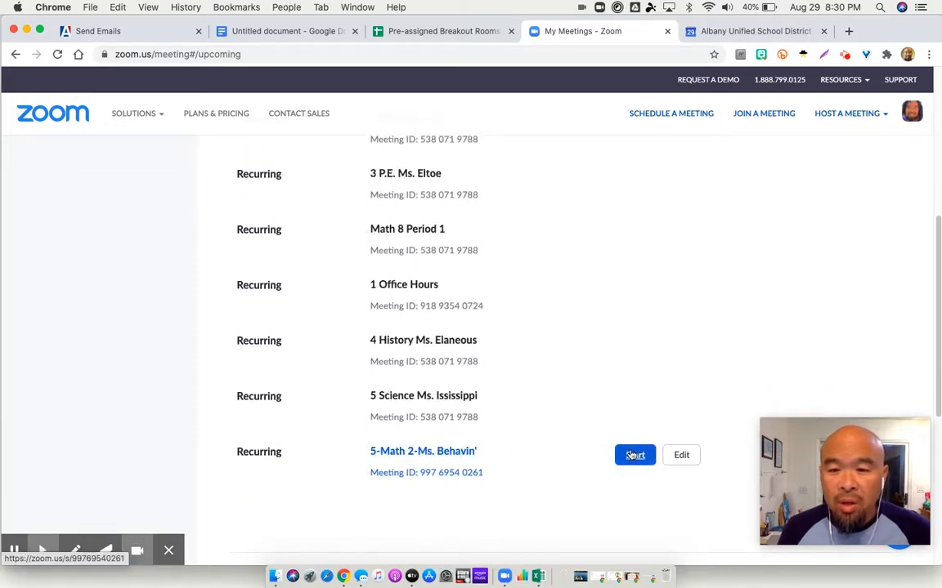
{"action": "left_click", "coordinate": [680, 456]}
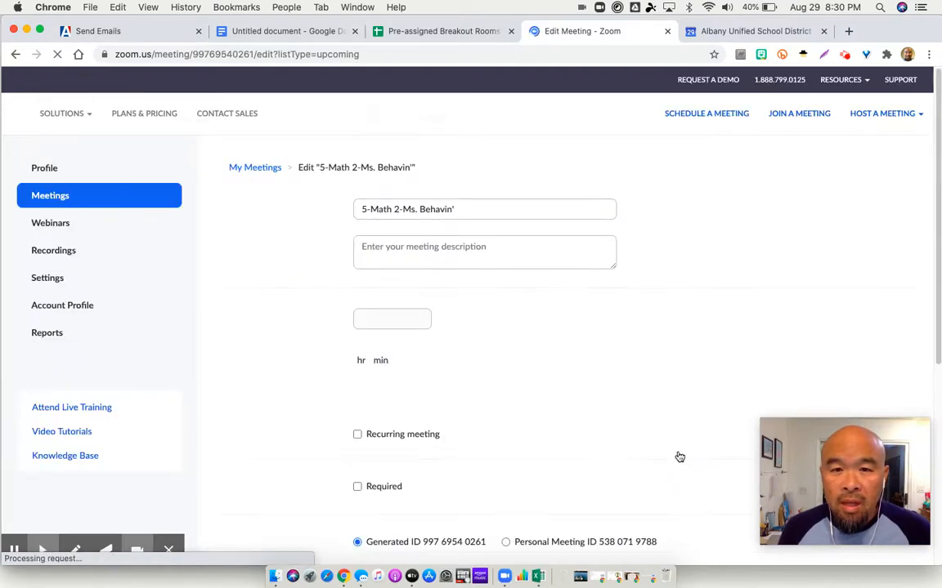
Enable Breakout Room pre-assign in the 5-Math 2 meeting options
{"action": "scroll", "coordinate": [589, 452], "scroll_direction": "down", "scroll_amount": 1}
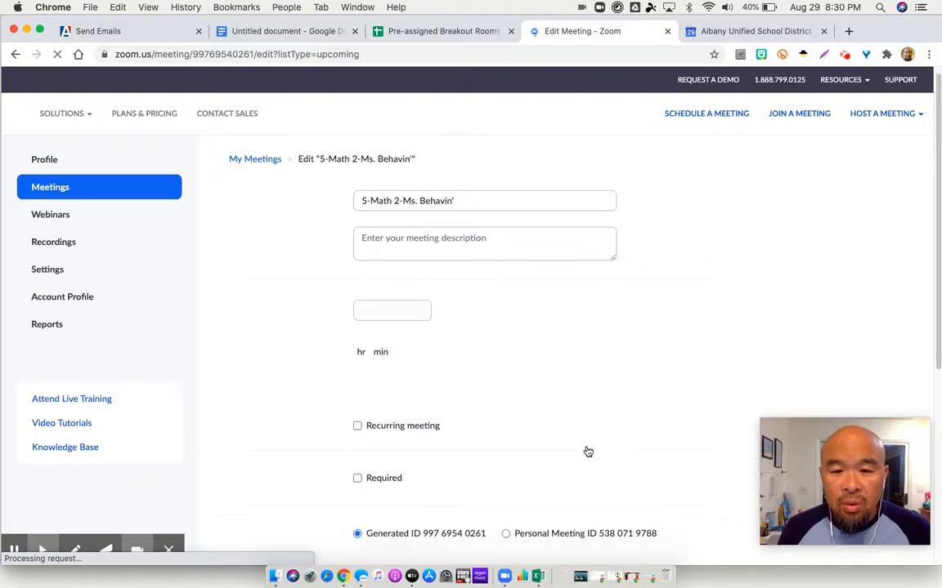
{"action": "scroll", "coordinate": [586, 451], "scroll_direction": "down", "scroll_amount": 2}
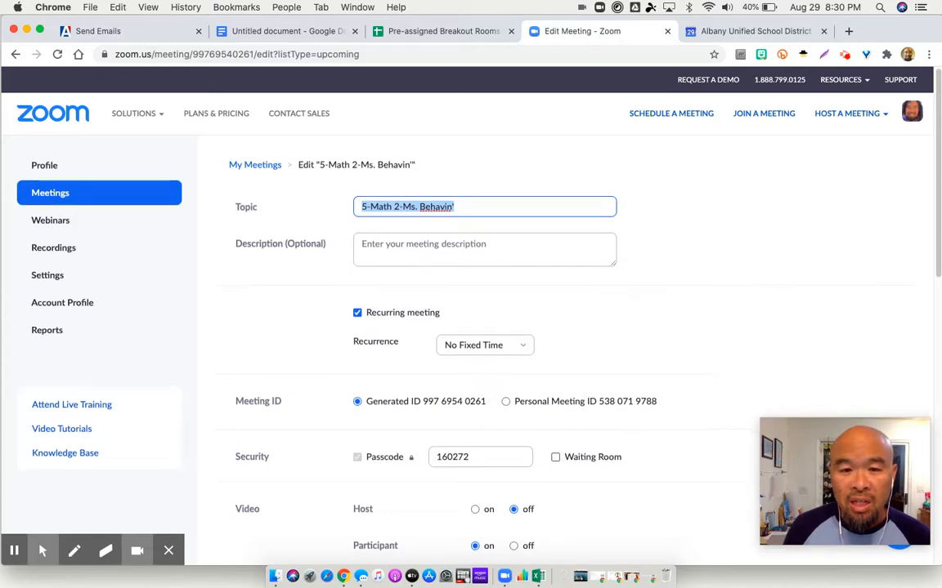
{"action": "scroll", "coordinate": [564, 327], "scroll_direction": "down", "scroll_amount": 5}
{"action": "scroll", "coordinate": [564, 327], "scroll_direction": "down", "scroll_amount": 4}
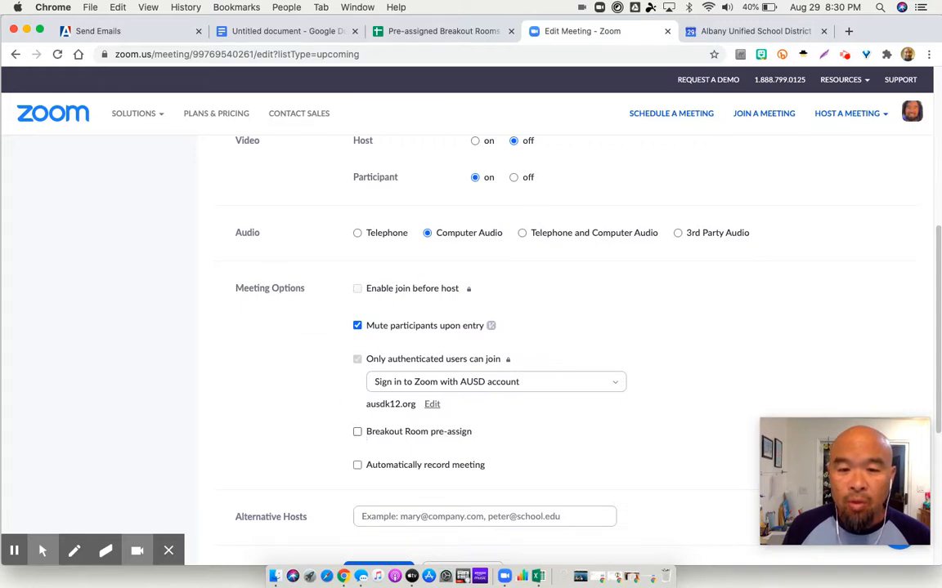
{"action": "left_click", "coordinate": [358, 432]}
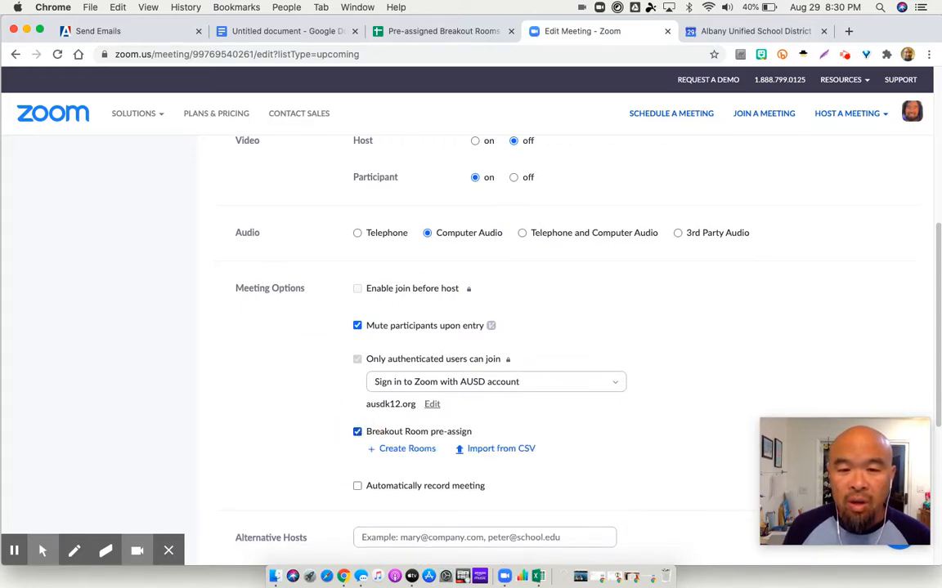
Import the breakout rooms and participants from the Period 1 Breakout CSV.csv file on the Desktop
{"action": "scroll", "coordinate": [564, 327], "scroll_direction": "down", "scroll_amount": 1}
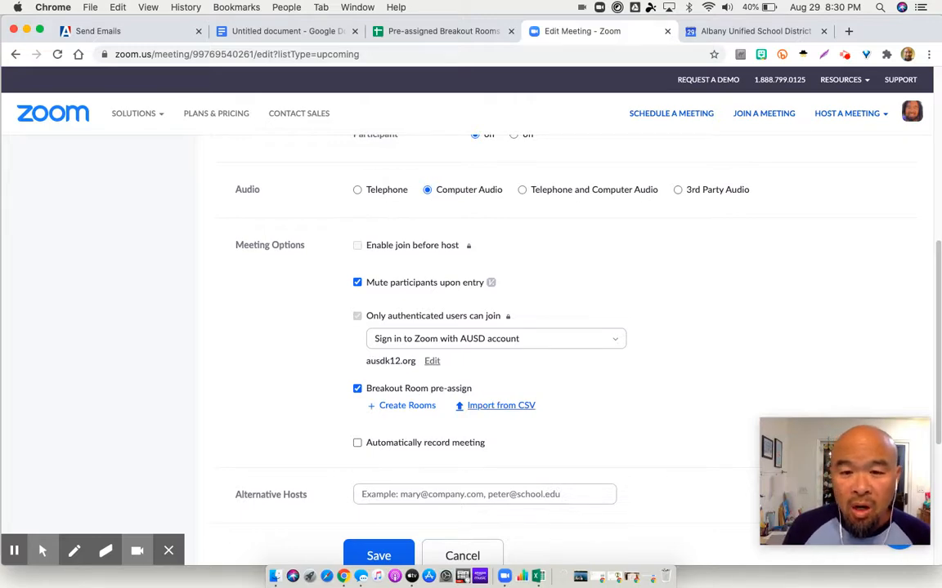
{"action": "left_click", "coordinate": [500, 405]}
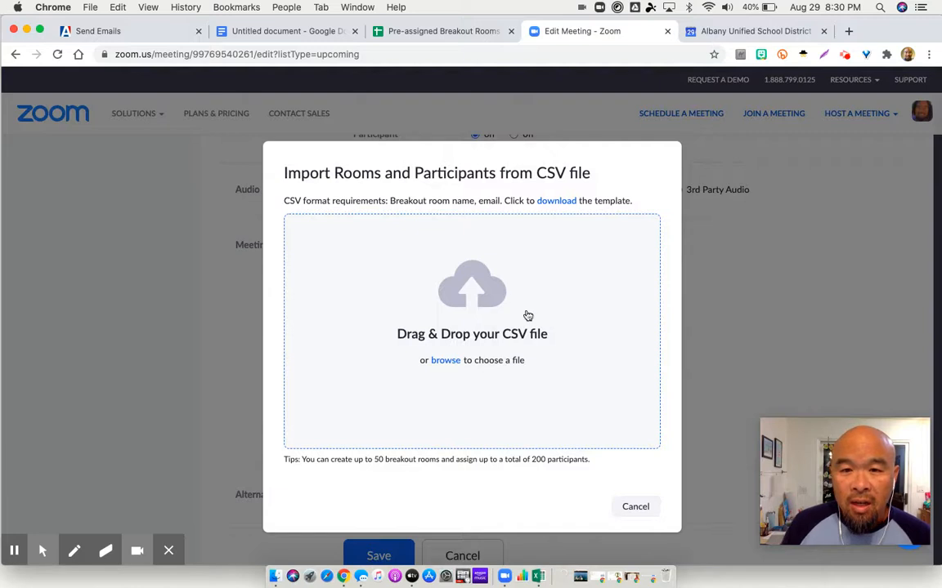
{"action": "left_click", "coordinate": [452, 361]}
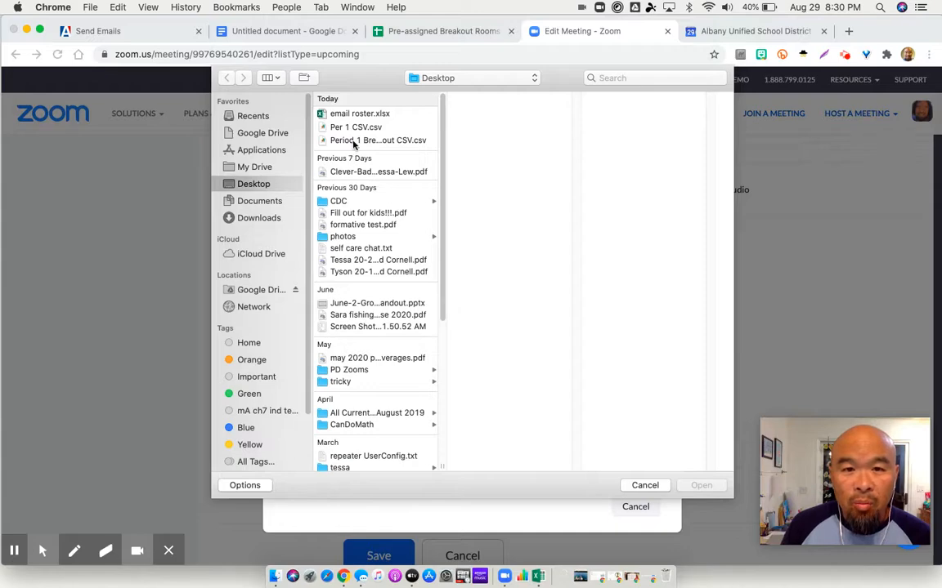
{"action": "left_click", "coordinate": [396, 141]}
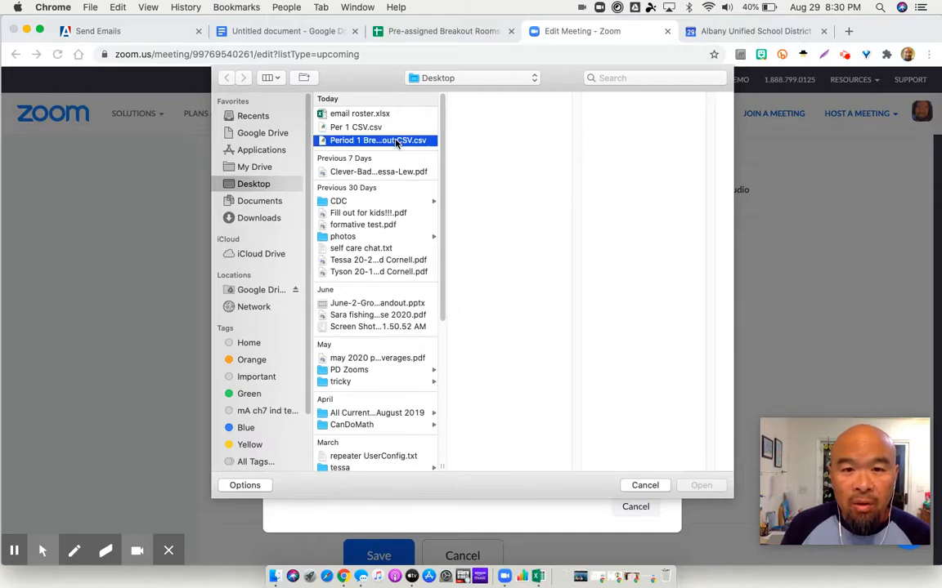
{"action": "double_click", "coordinate": [396, 140]}
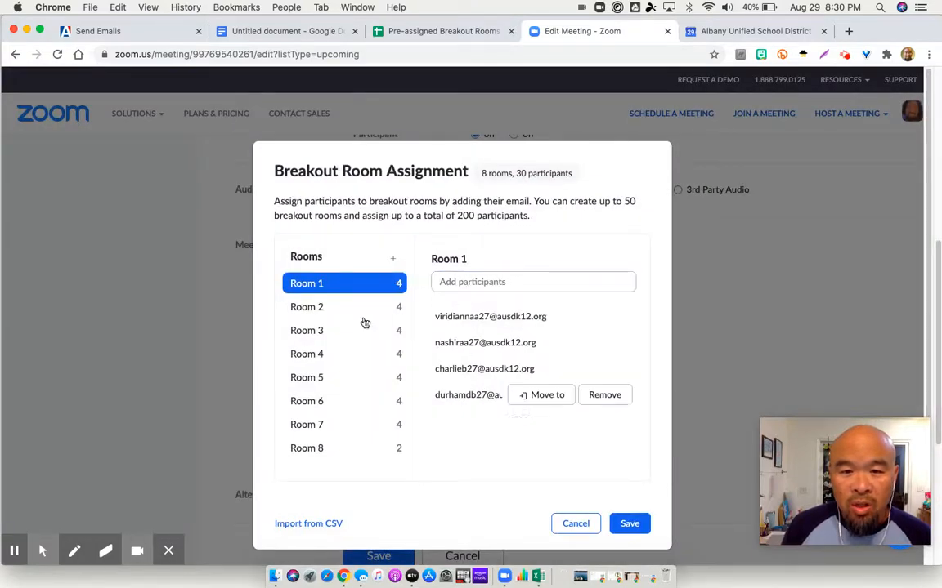
Check the participants assigned to Rooms 2 through 5, and save both the breakout room assignment and the meeting
{"action": "left_click", "coordinate": [340, 308]}
{"action": "left_click", "coordinate": [335, 331]}
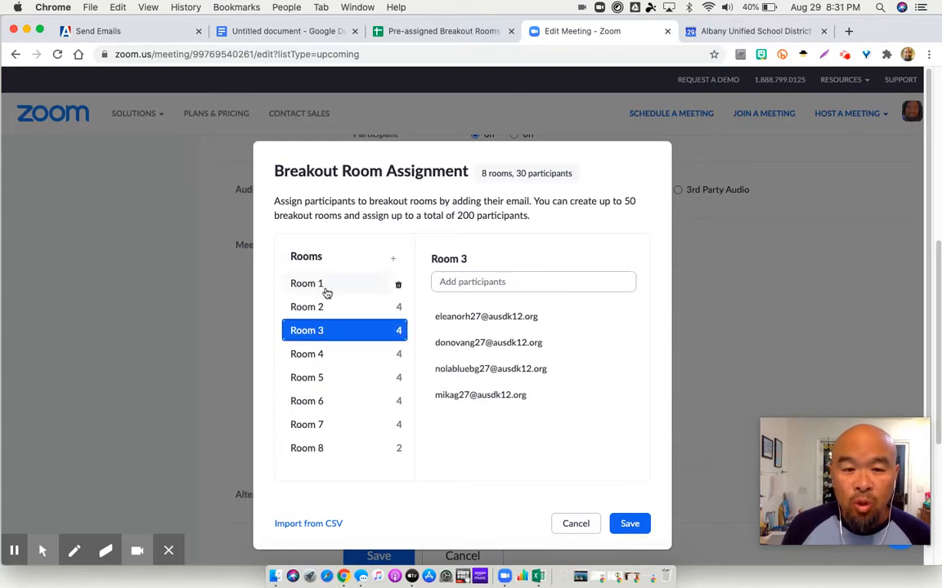
{"action": "left_click", "coordinate": [313, 356]}
{"action": "left_click", "coordinate": [315, 378]}
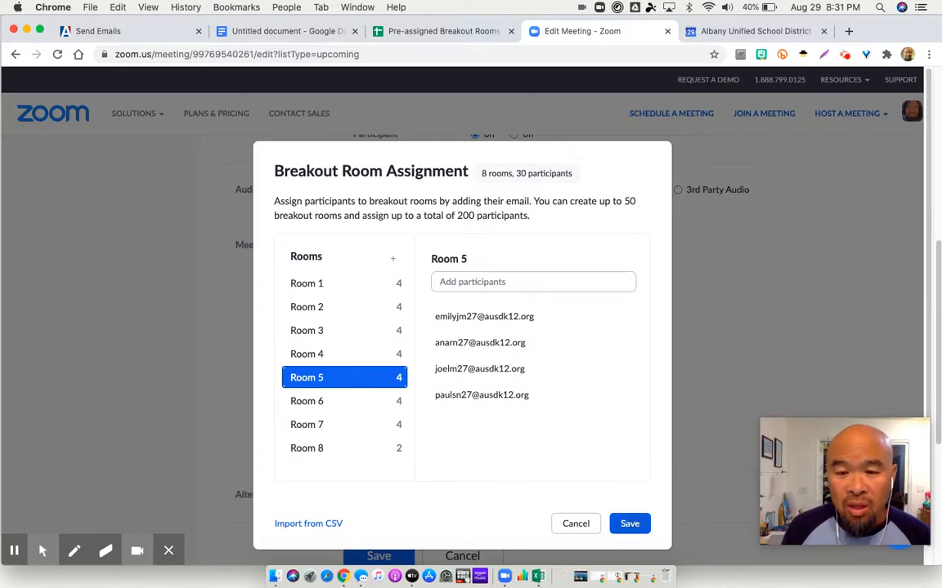
{"action": "left_click", "coordinate": [630, 523]}
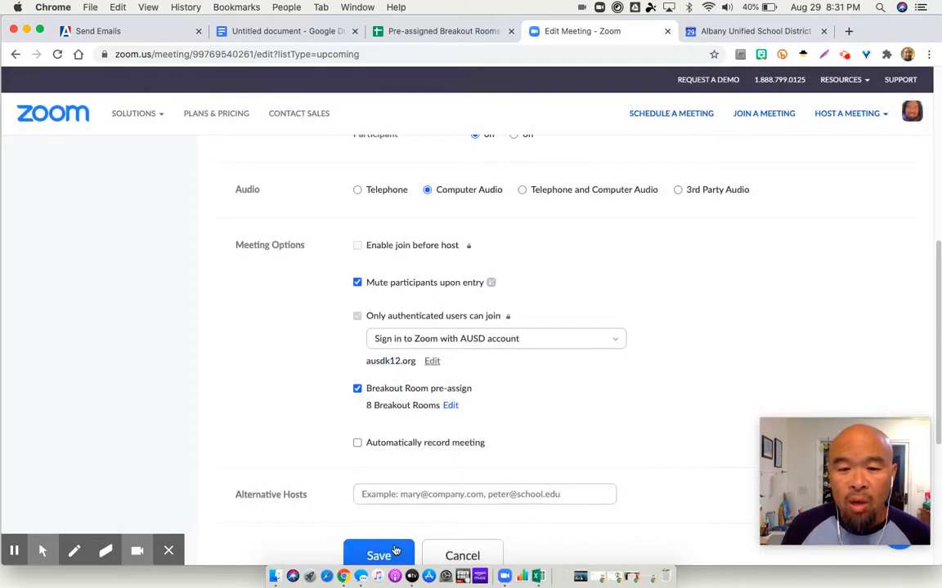
{"action": "left_click", "coordinate": [384, 555]}
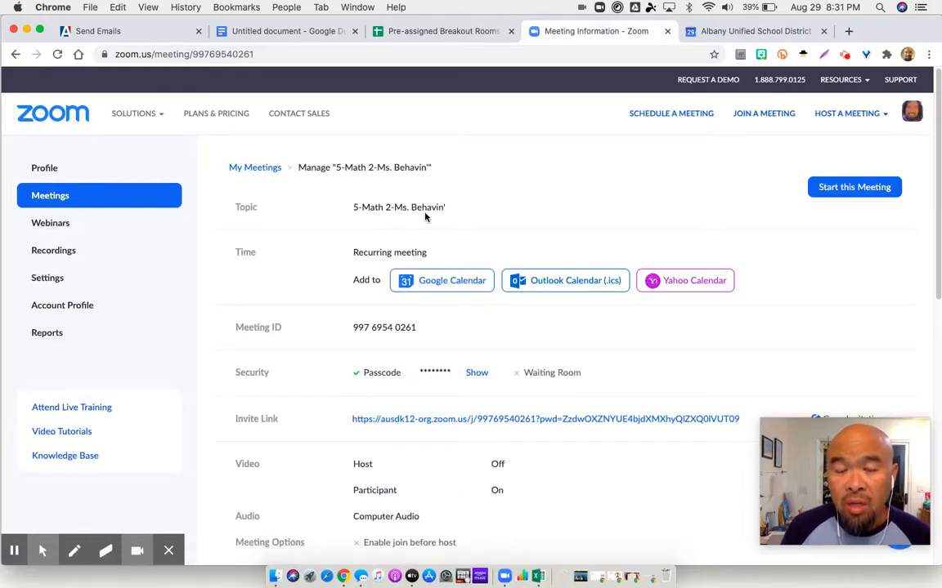
Switch to Google Calendar and join the Zoom meeting from the 12:15pm 5-Math 2 event on Wednesday, September 2
{"action": "left_click", "coordinate": [728, 35]}
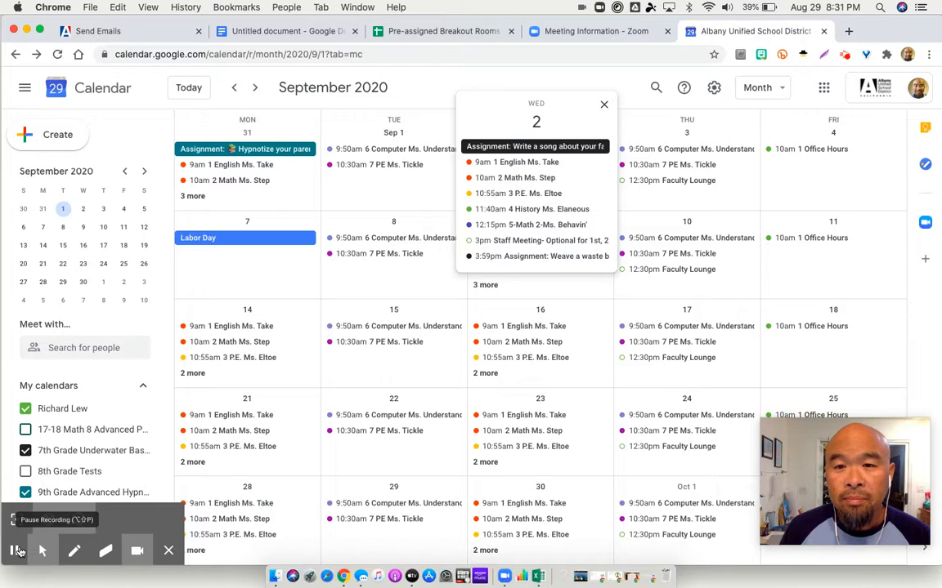
{"action": "left_click", "coordinate": [18, 551]}
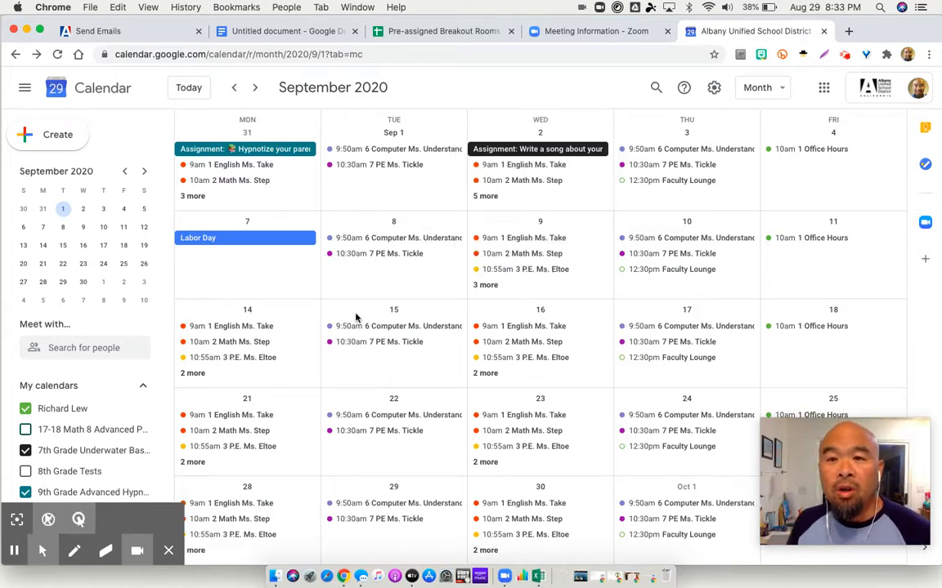
{"action": "left_click", "coordinate": [482, 198]}
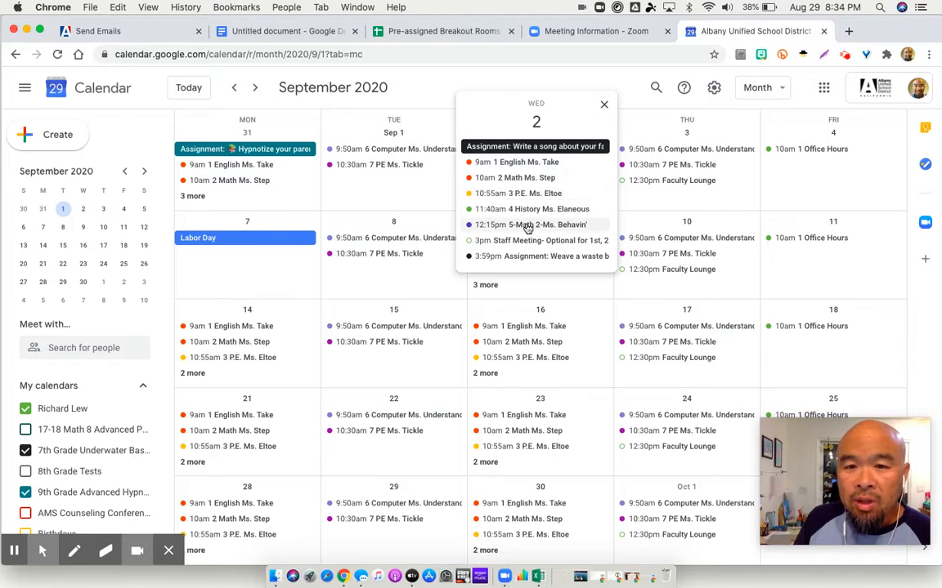
{"action": "left_click", "coordinate": [536, 226]}
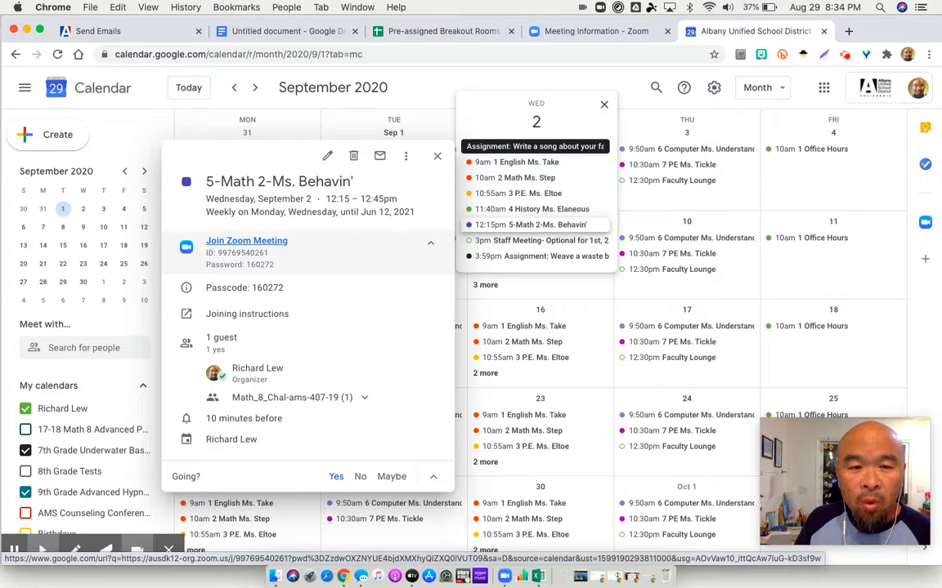
{"action": "left_click", "coordinate": [269, 243]}
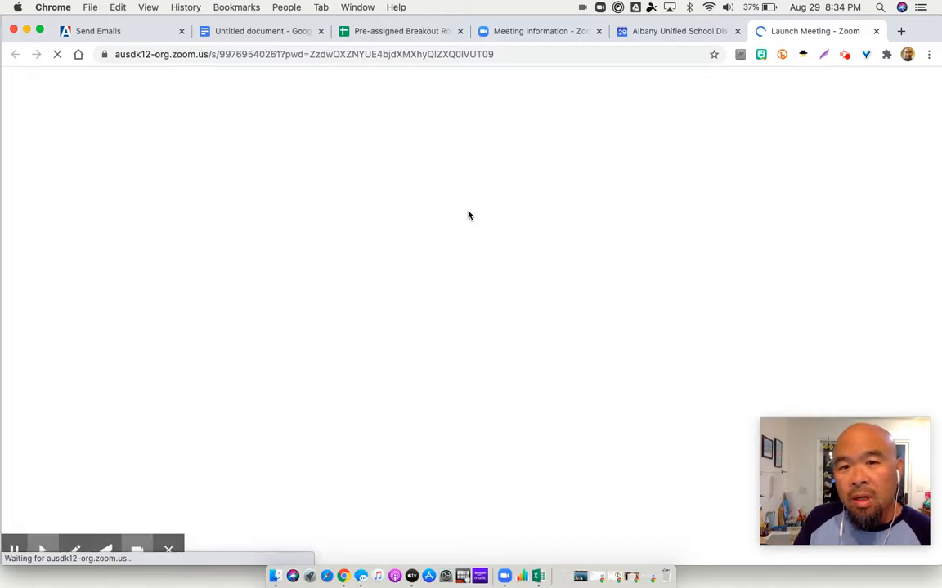
Open the launched meeting in the Zoom desktop app and turn on the camera video
{"action": "left_click", "coordinate": [608, 167]}
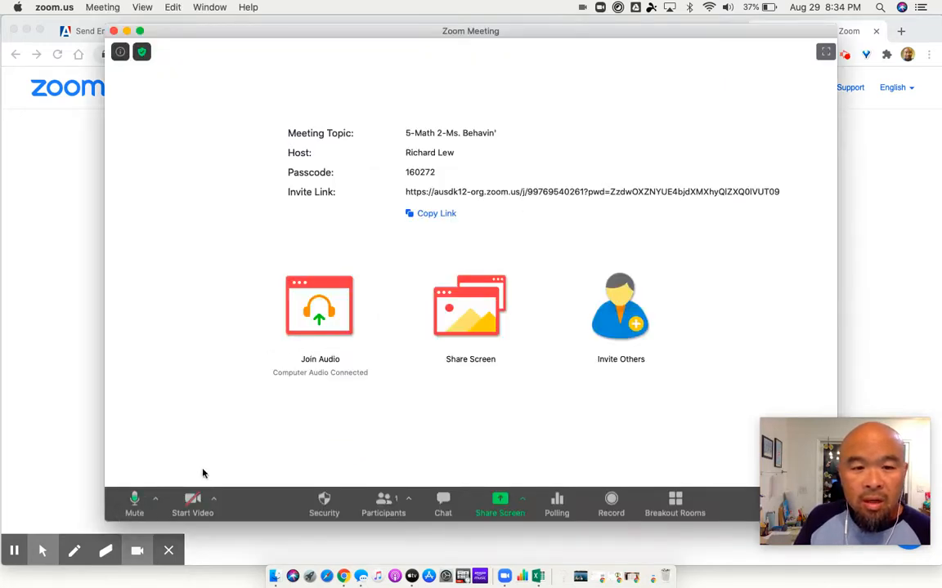
{"action": "left_click", "coordinate": [193, 502]}
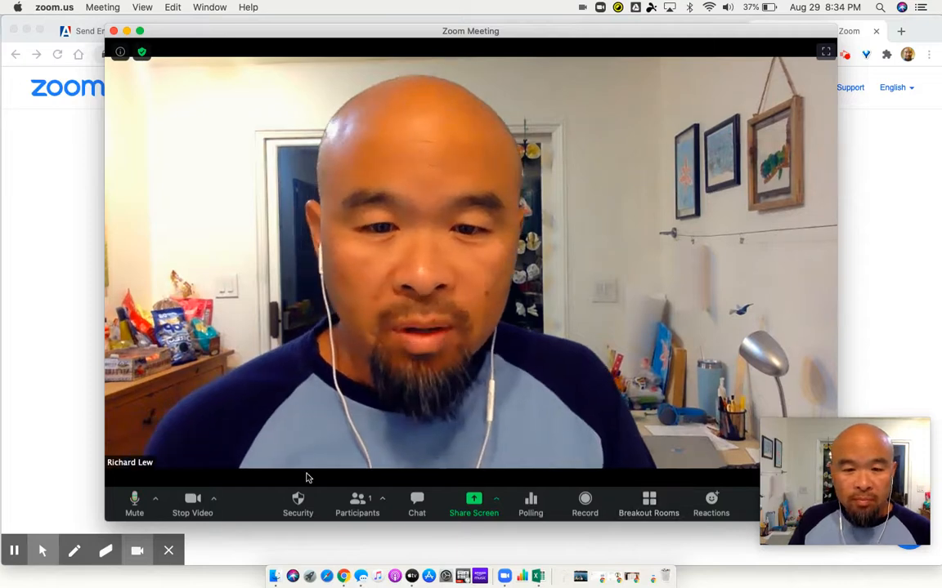
{"action": "left_click", "coordinate": [13, 551]}
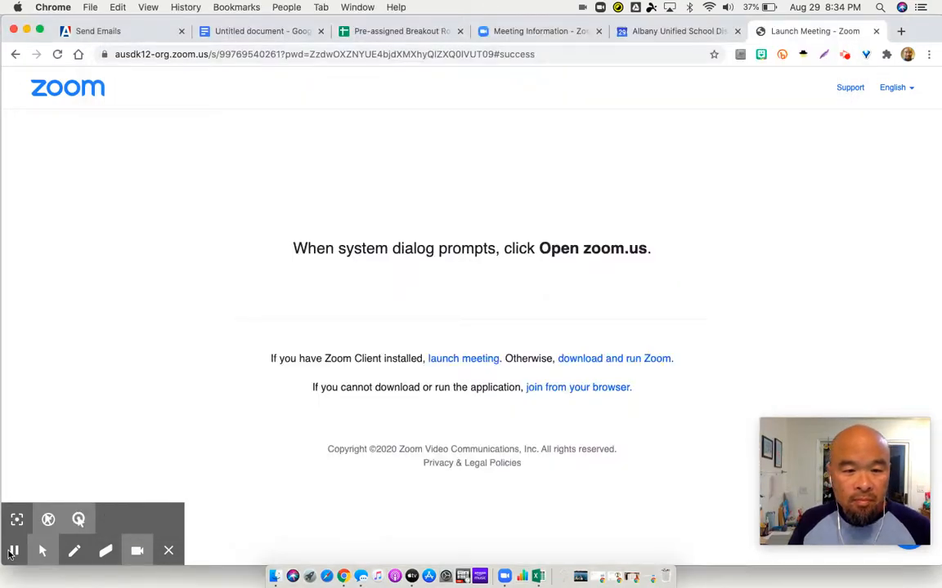
{"action": "left_click", "coordinate": [13, 551]}
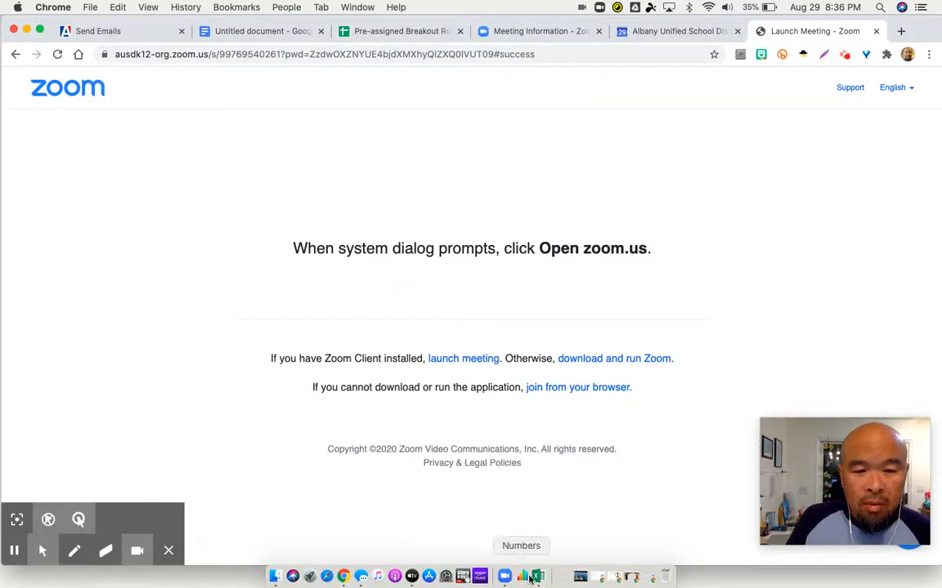
Switch to the Zoom meeting, open its breakout rooms, and recover them to the pre-assigned rooms
{"action": "left_click", "coordinate": [504, 576]}
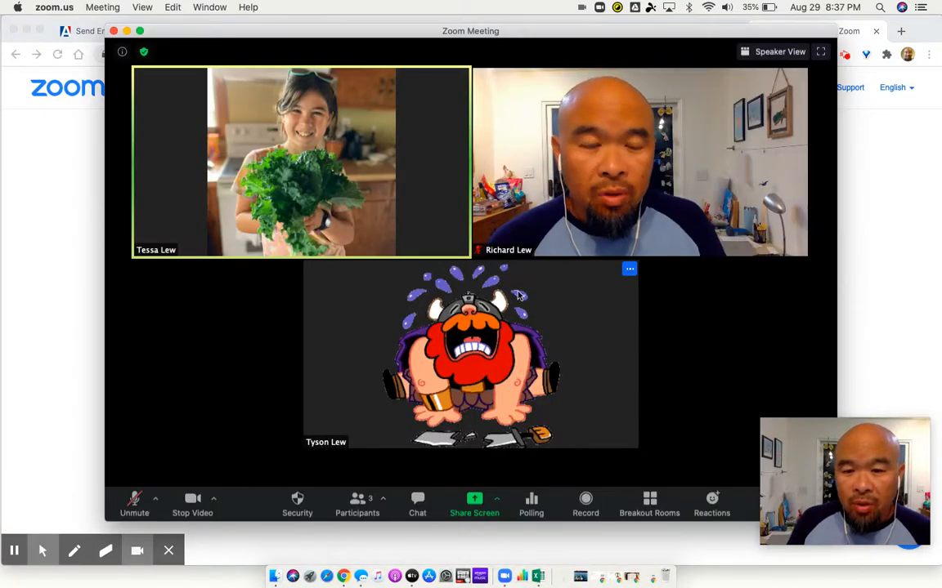
{"action": "left_click", "coordinate": [652, 502]}
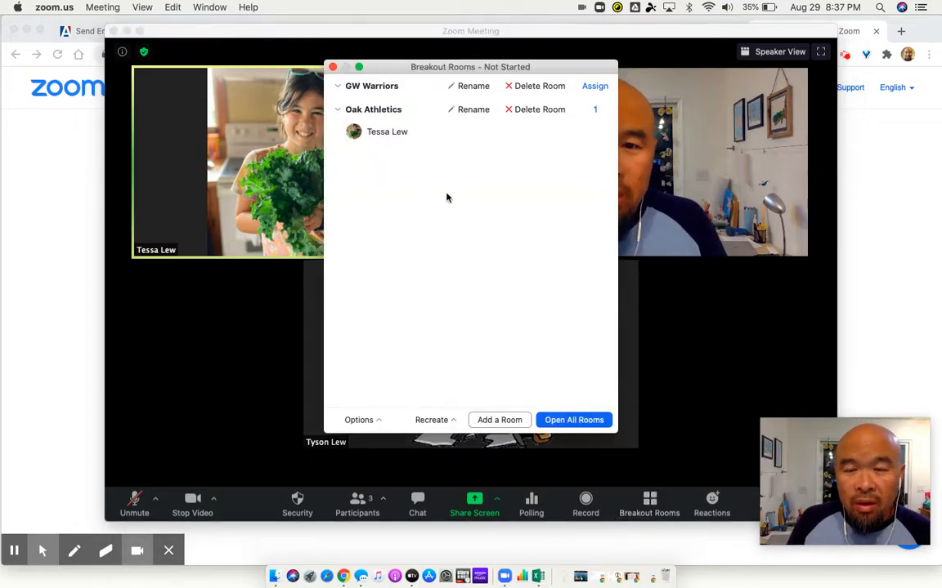
{"action": "left_click", "coordinate": [446, 425]}
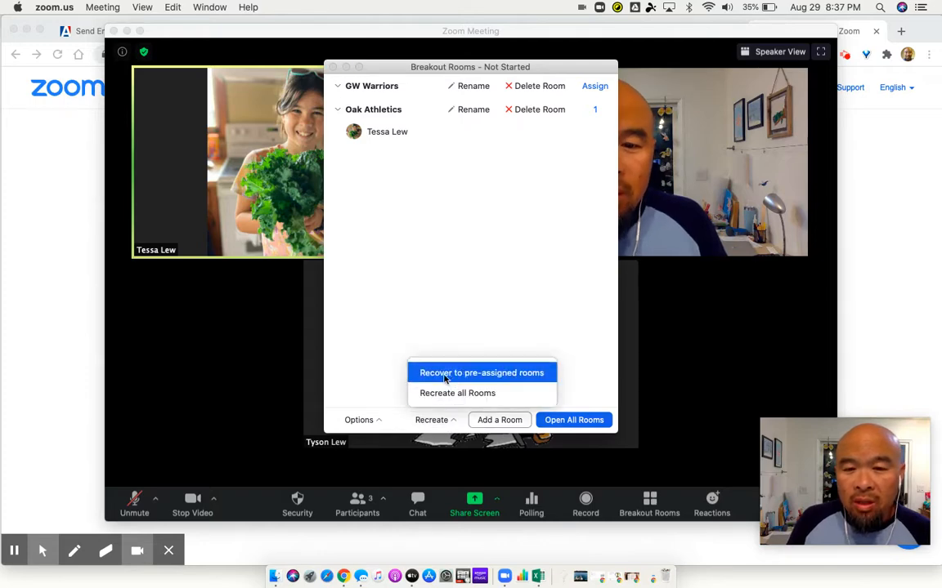
{"action": "left_click", "coordinate": [445, 374]}
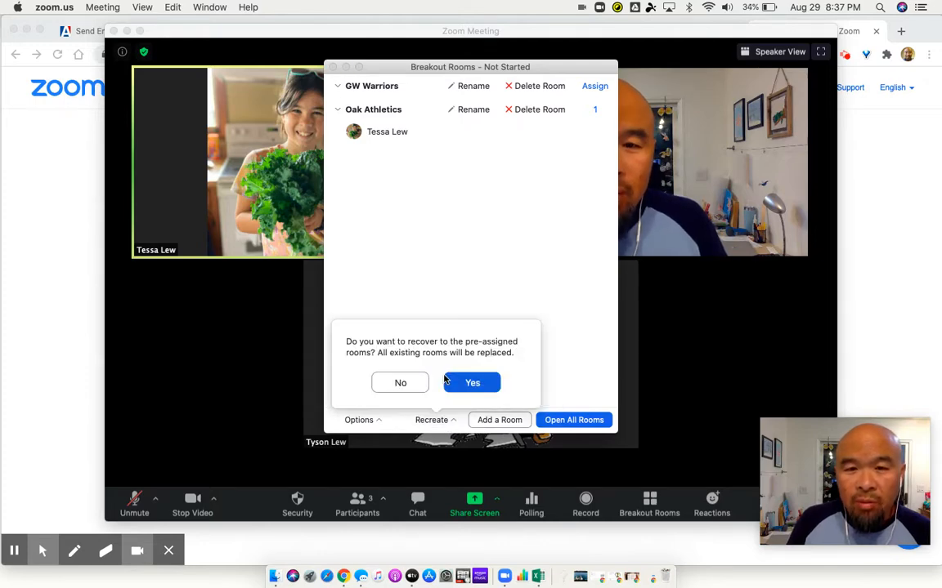
{"action": "left_click", "coordinate": [459, 381]}
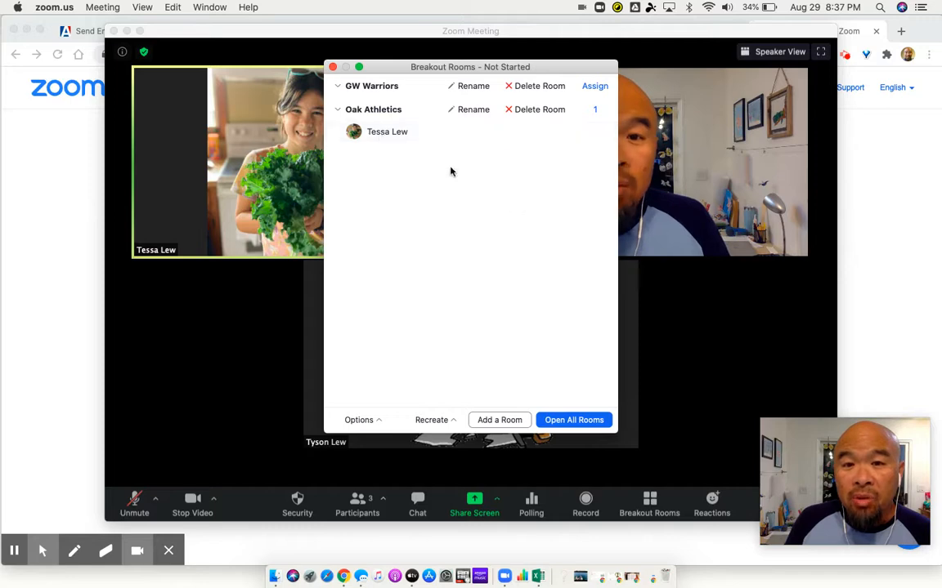
Assign the unassigned participant to the GW Warriors room, and move that participant to Oak Athletics
{"action": "left_click", "coordinate": [596, 110]}
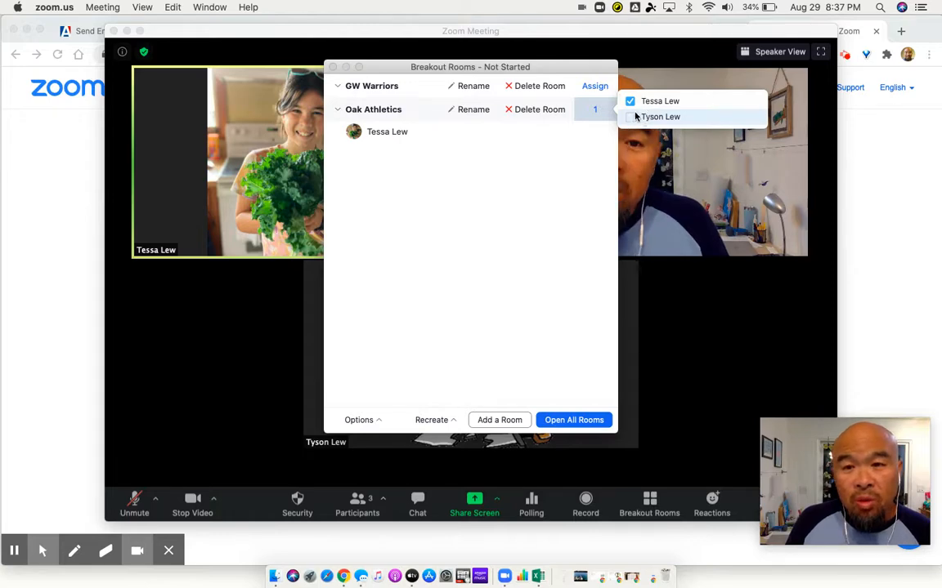
{"action": "left_click", "coordinate": [599, 90]}
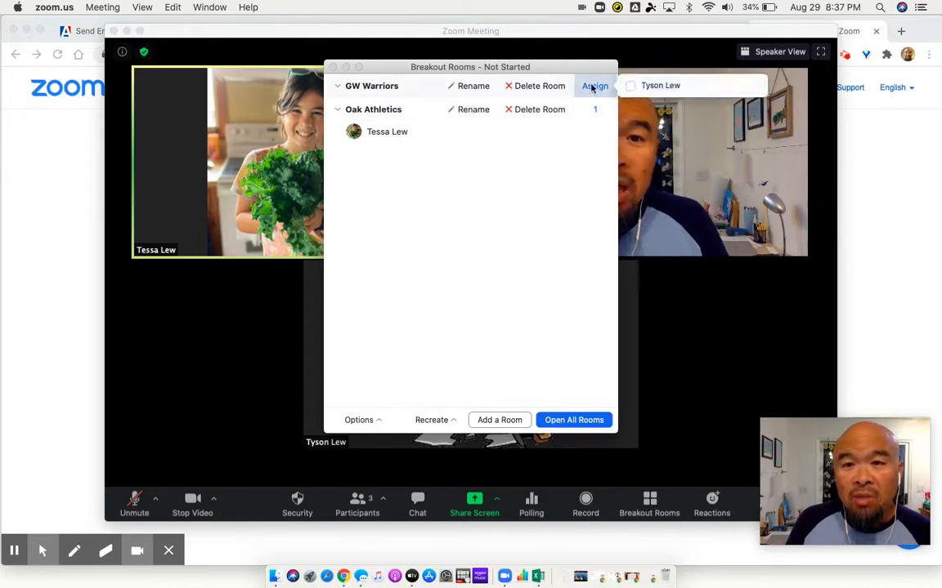
{"action": "left_click", "coordinate": [629, 87]}
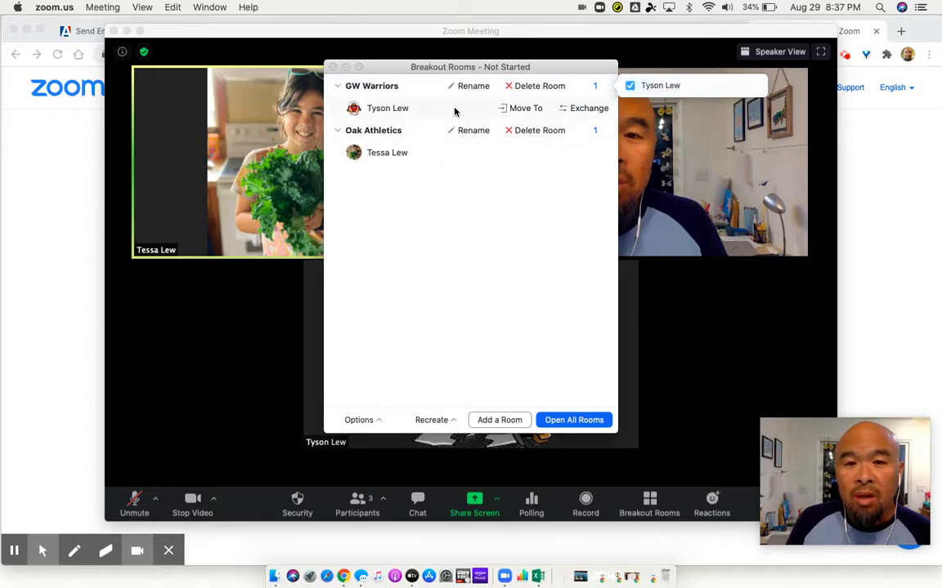
{"action": "left_click", "coordinate": [516, 112]}
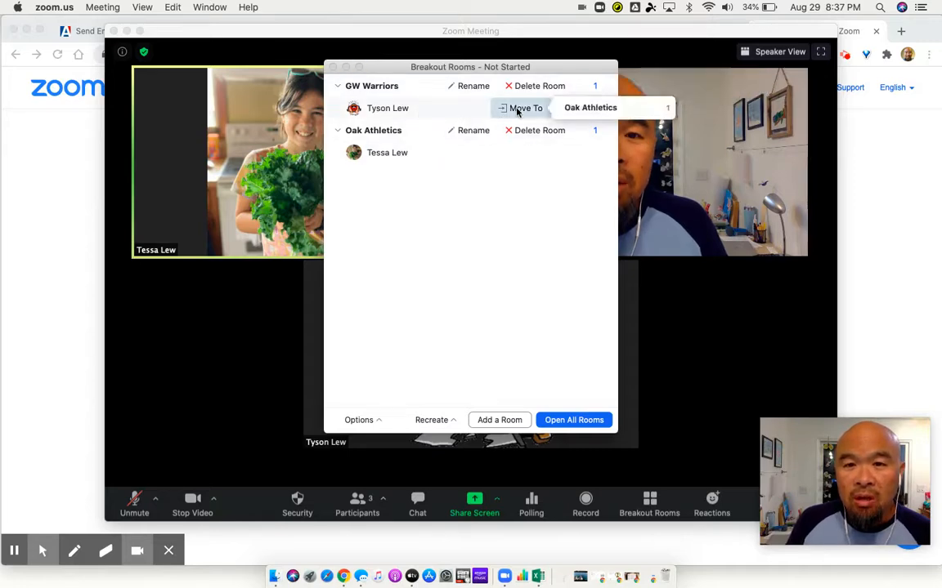
{"action": "left_click", "coordinate": [578, 109]}
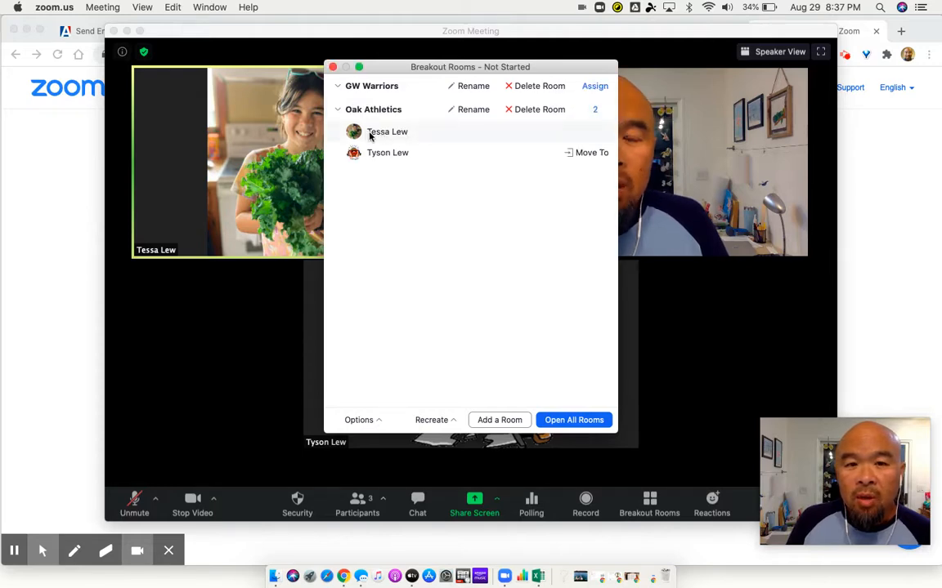
Reassign the first participant in Oak Athletics to GW Warriors, and move that participant back to Oak Athletics
{"action": "left_click", "coordinate": [594, 111]}
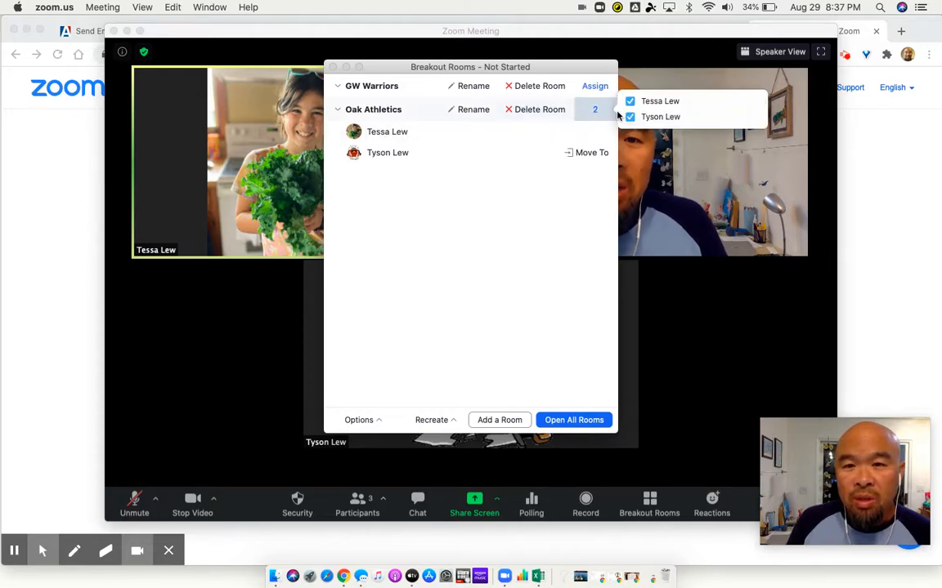
{"action": "left_click", "coordinate": [629, 101]}
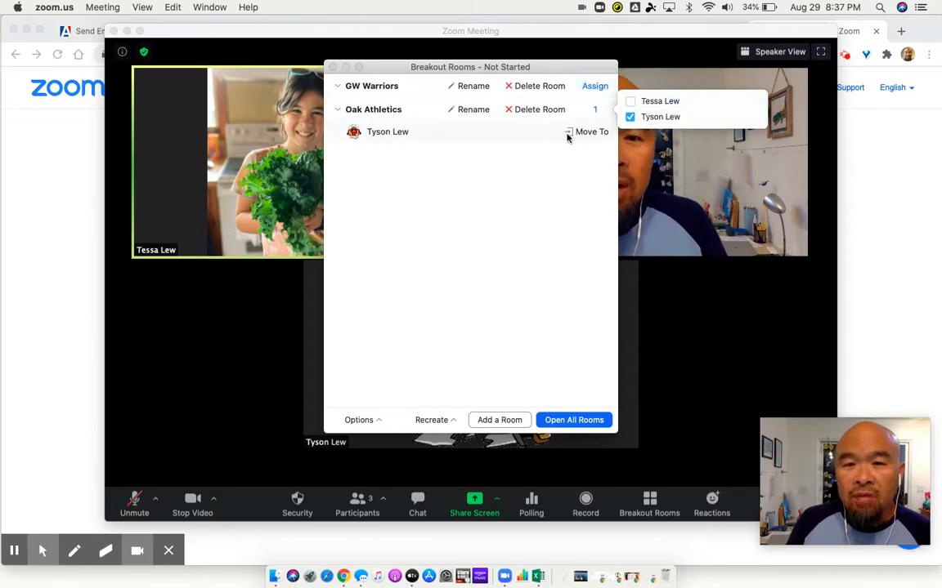
{"action": "left_click", "coordinate": [588, 87]}
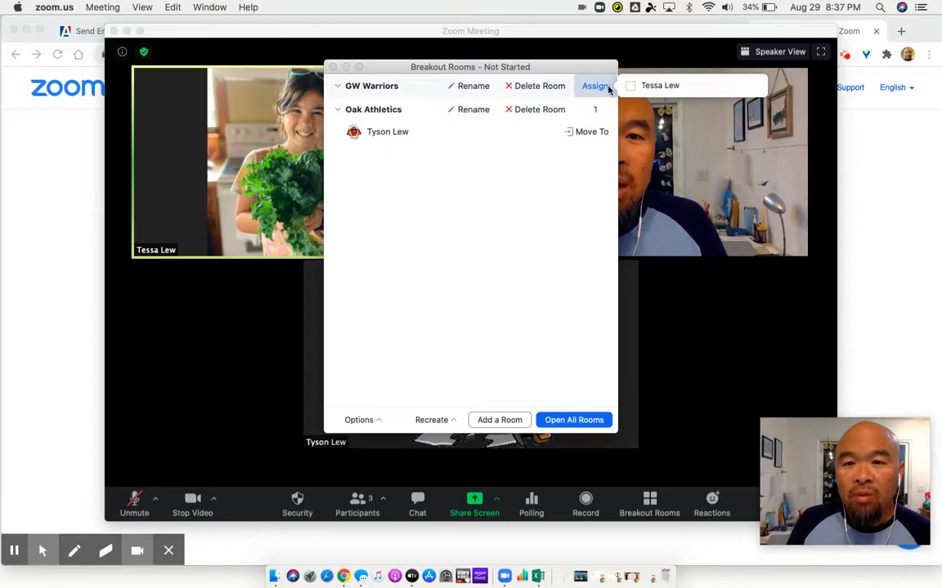
{"action": "left_click", "coordinate": [629, 86]}
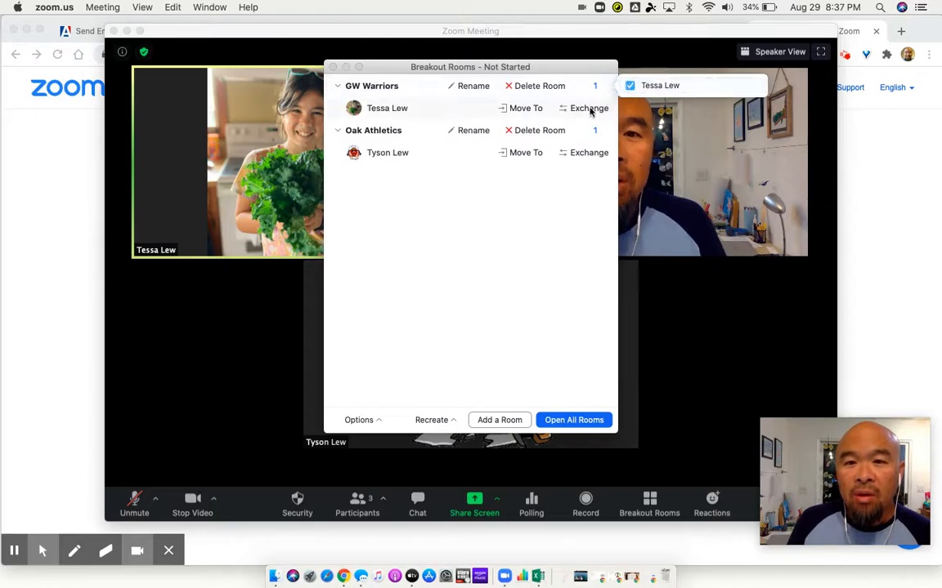
{"action": "left_click", "coordinate": [538, 108]}
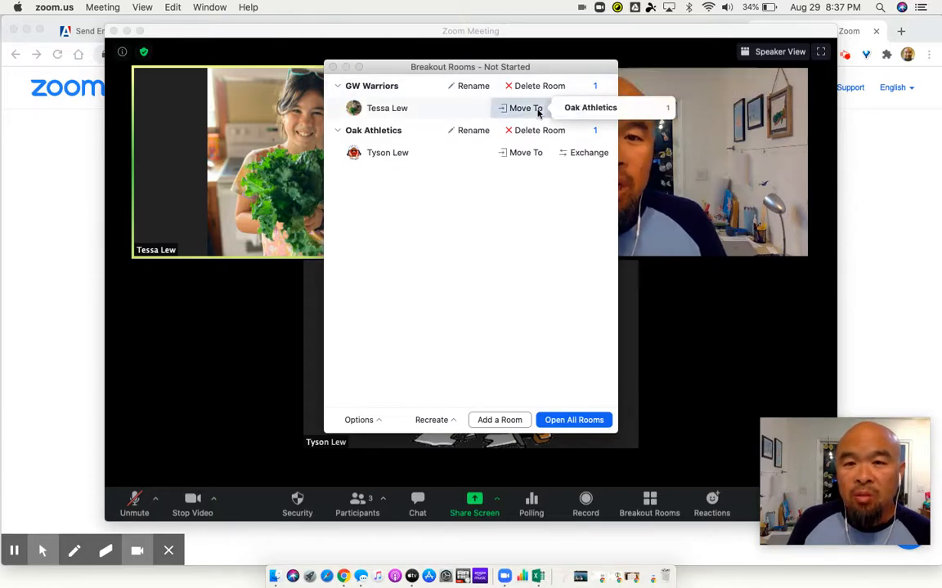
{"action": "left_click", "coordinate": [598, 107]}
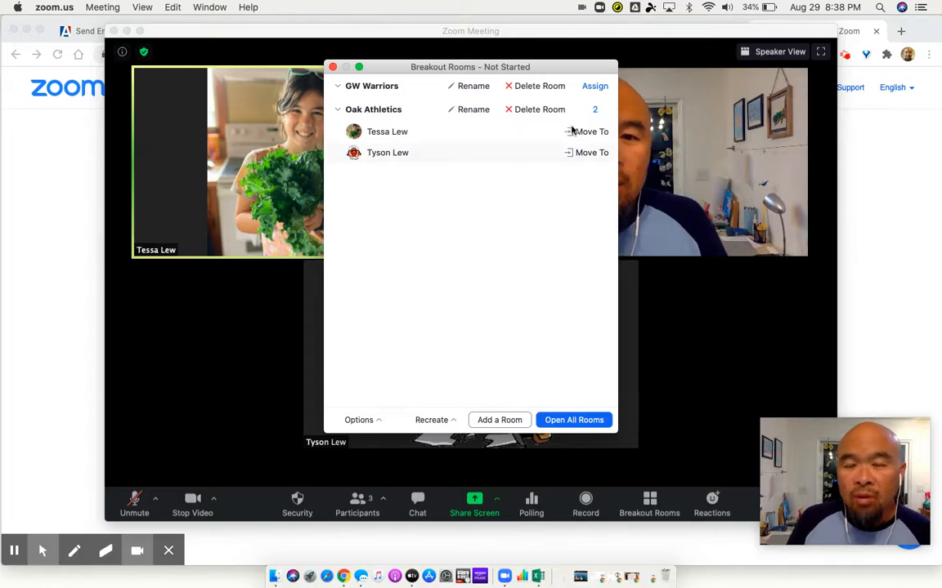
Discard the manual room changes by recovering the breakout rooms to their pre-assigned setup
{"action": "left_click", "coordinate": [450, 421]}
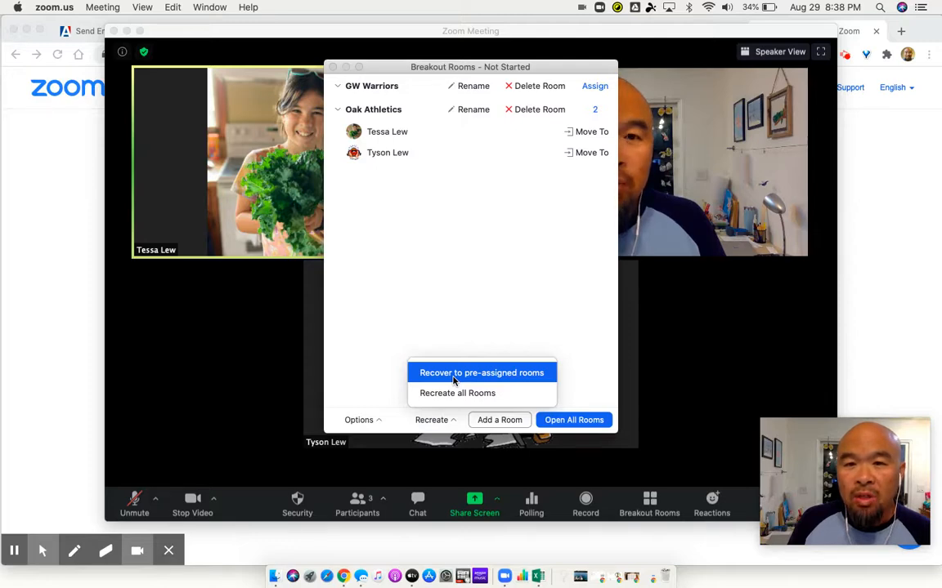
{"action": "left_click", "coordinate": [454, 374]}
{"action": "left_click", "coordinate": [469, 383]}
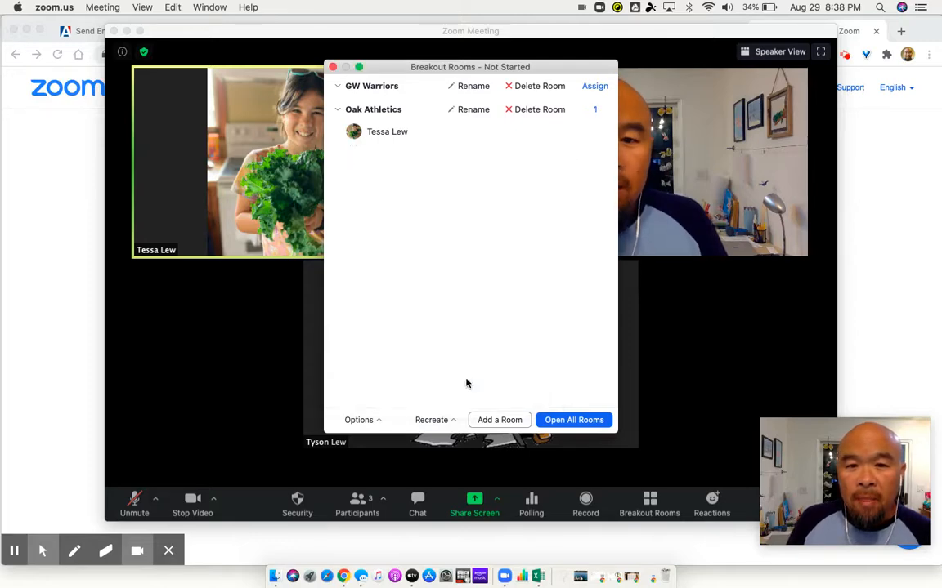
Check which participants can be assigned to the GW Warriors and Oak Athletics rooms
{"action": "left_click", "coordinate": [593, 88]}
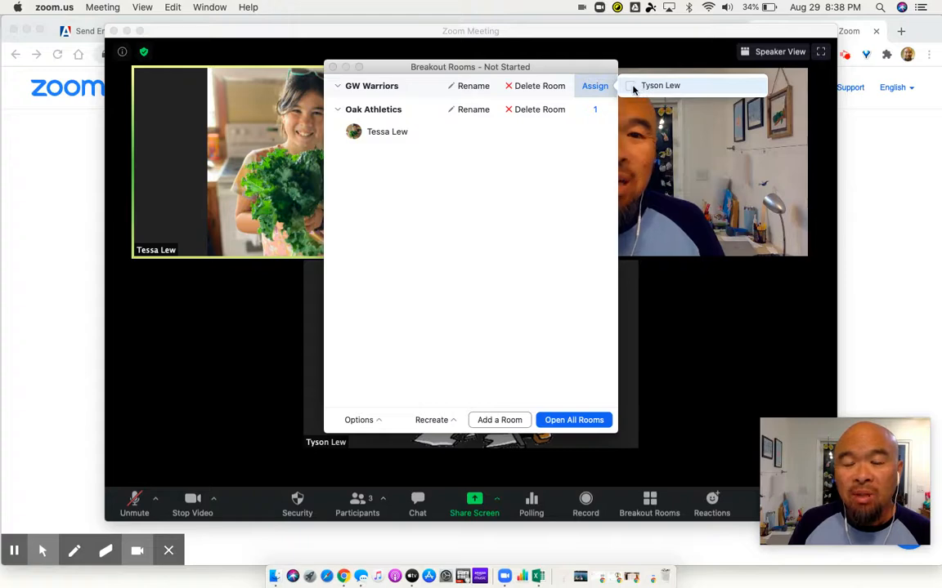
{"action": "left_click", "coordinate": [598, 109]}
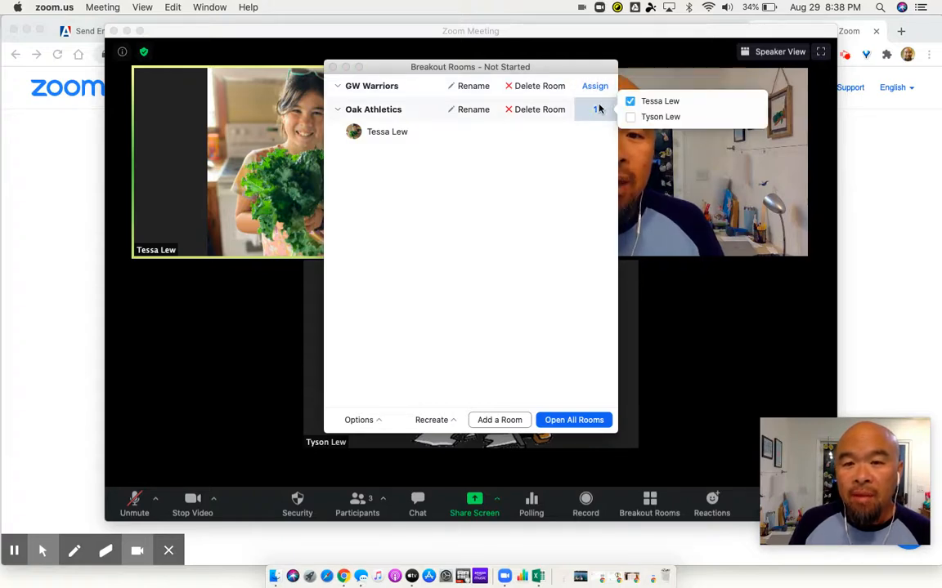